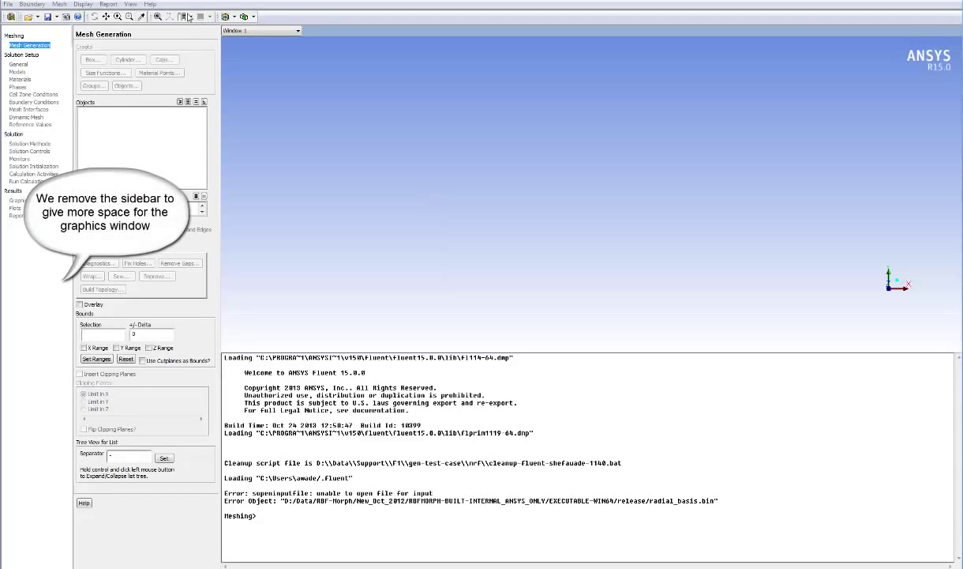
Step: Switch to the window layout without the navigation sidebar, and shrink the console to enlarge the graphics window
{"action": "left_click", "coordinate": [185, 18]}
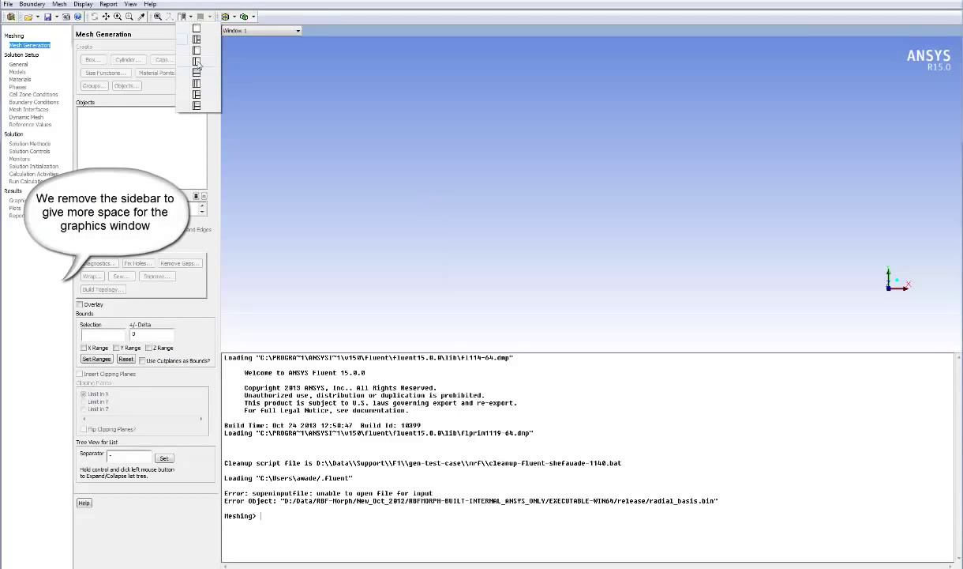
{"action": "left_click", "coordinate": [201, 95]}
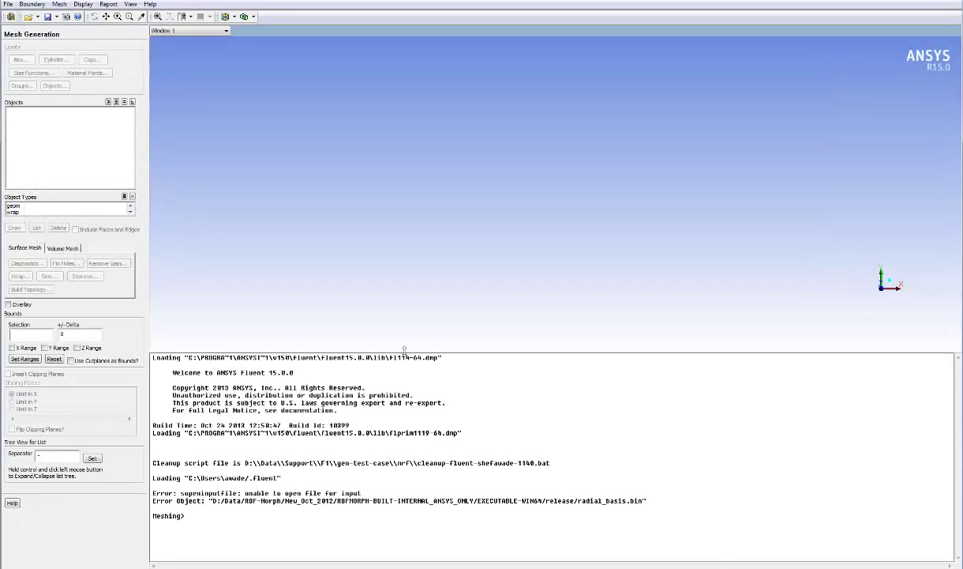
{"action": "left_click_drag", "start_coordinate": [386, 353], "coordinate": [430, 491]}
{"action": "left_click", "coordinate": [492, 509]}
{"action": "key", "text": "Return"}
{"action": "key", "text": "Return"}
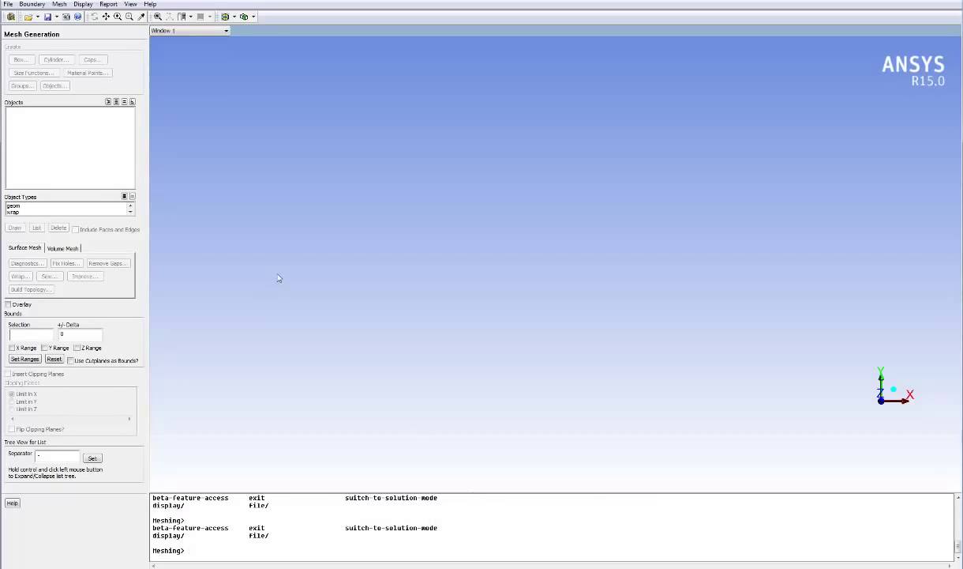
Step: Set up a CAD geometry import of gen-f1-mrf.agdb with curvature data included and the length unit set to mm
{"action": "left_click", "coordinate": [7, 4]}
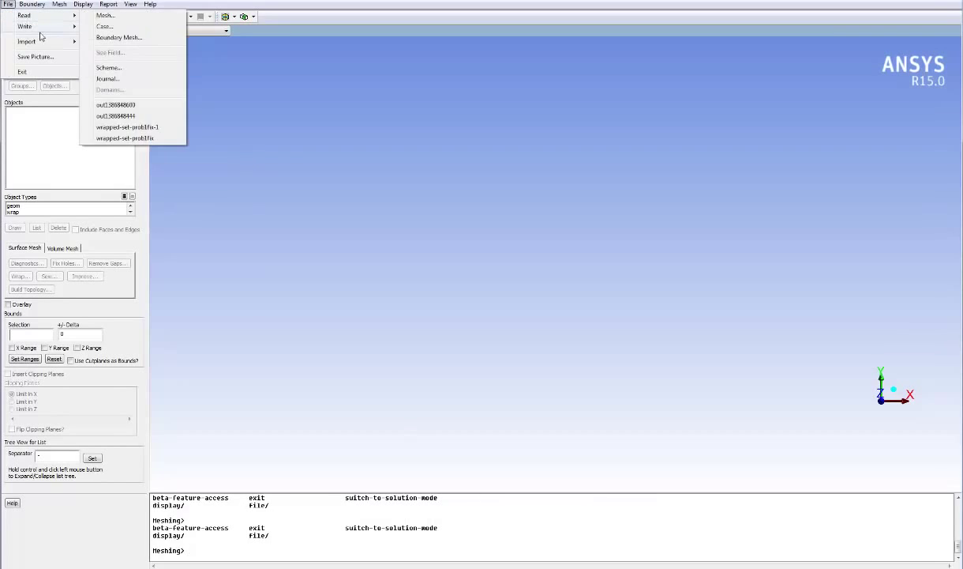
{"action": "mouse_move", "coordinate": [41, 40]}
{"action": "left_click", "coordinate": [106, 125]}
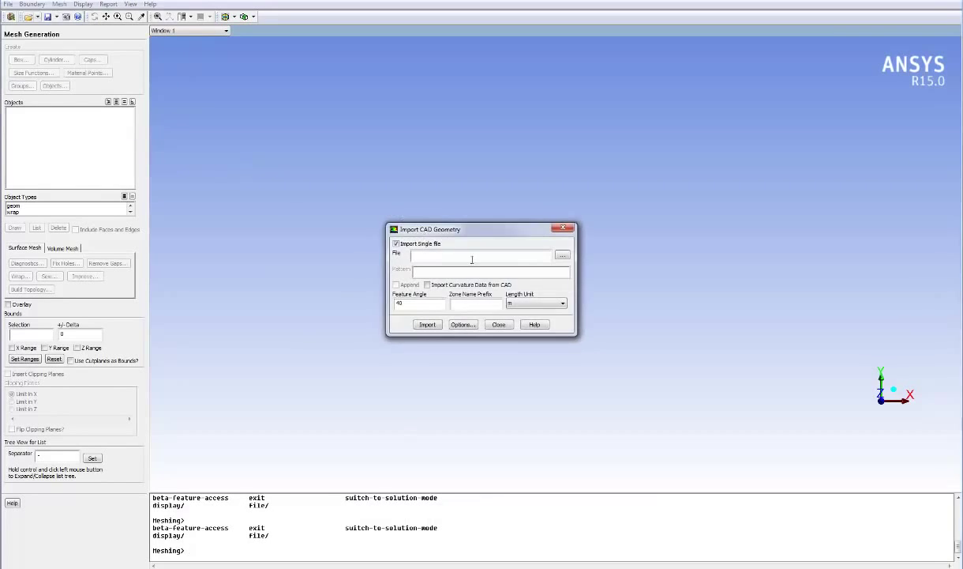
{"action": "left_click", "coordinate": [560, 255]}
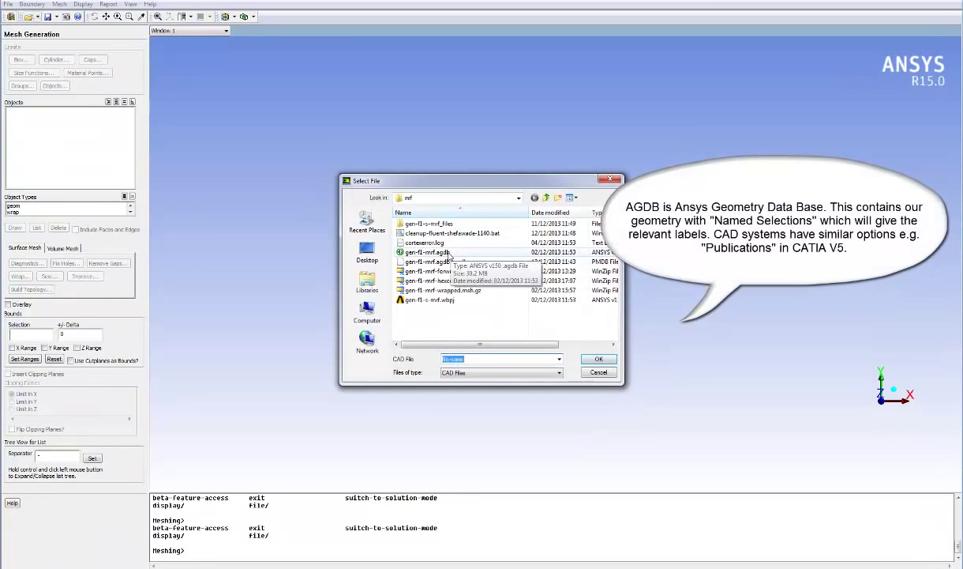
{"action": "left_click", "coordinate": [430, 252]}
{"action": "left_click", "coordinate": [597, 358]}
{"action": "left_click", "coordinate": [427, 285]}
{"action": "left_click", "coordinate": [536, 303]}
{"action": "left_click", "coordinate": [517, 313]}
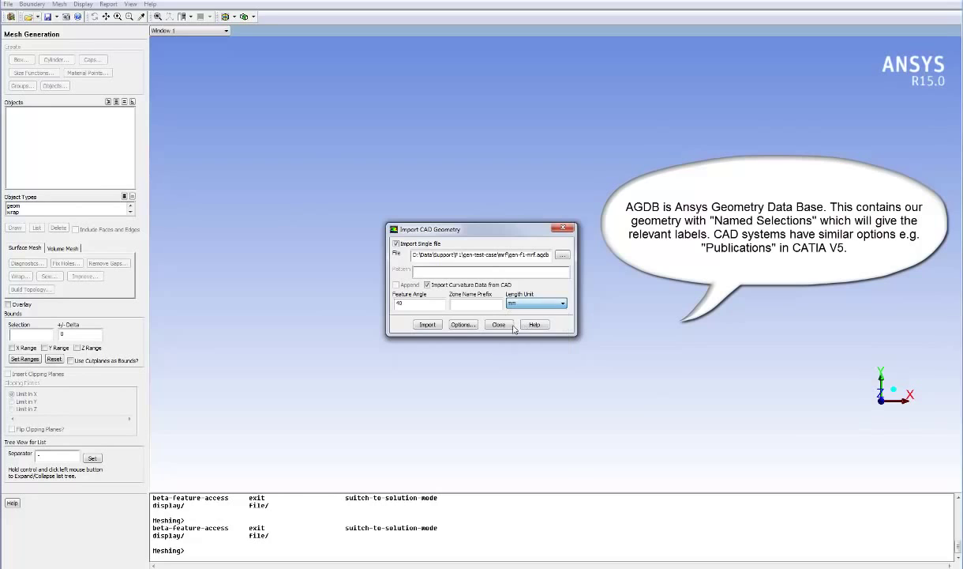
Step: Apply CAD options with part and body name import off, one object per part, and a tessellation refinement tolerance of 0.1
{"action": "left_click", "coordinate": [463, 326]}
{"action": "left_click", "coordinate": [493, 199]}
{"action": "left_click", "coordinate": [441, 200]}
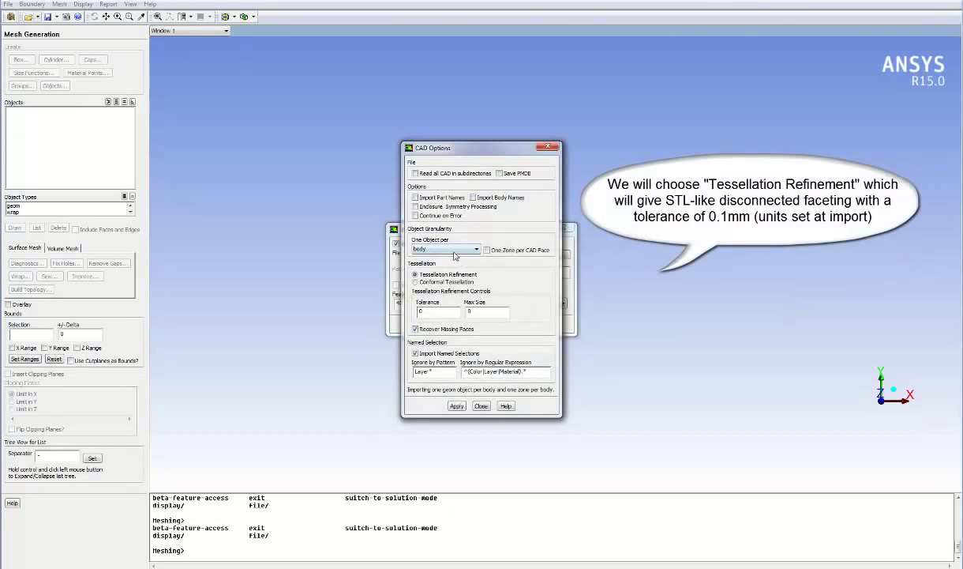
{"action": "left_click", "coordinate": [454, 251]}
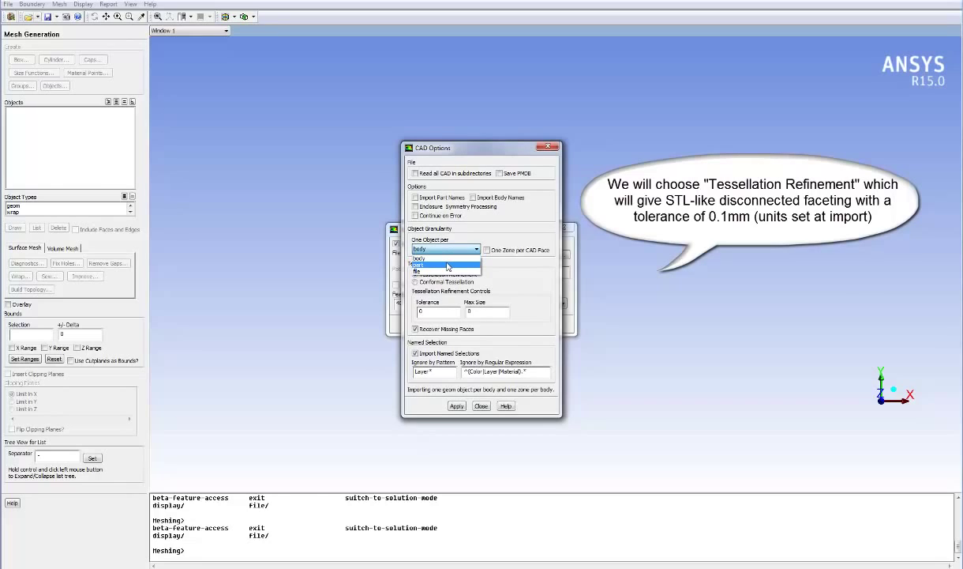
{"action": "left_click", "coordinate": [446, 265]}
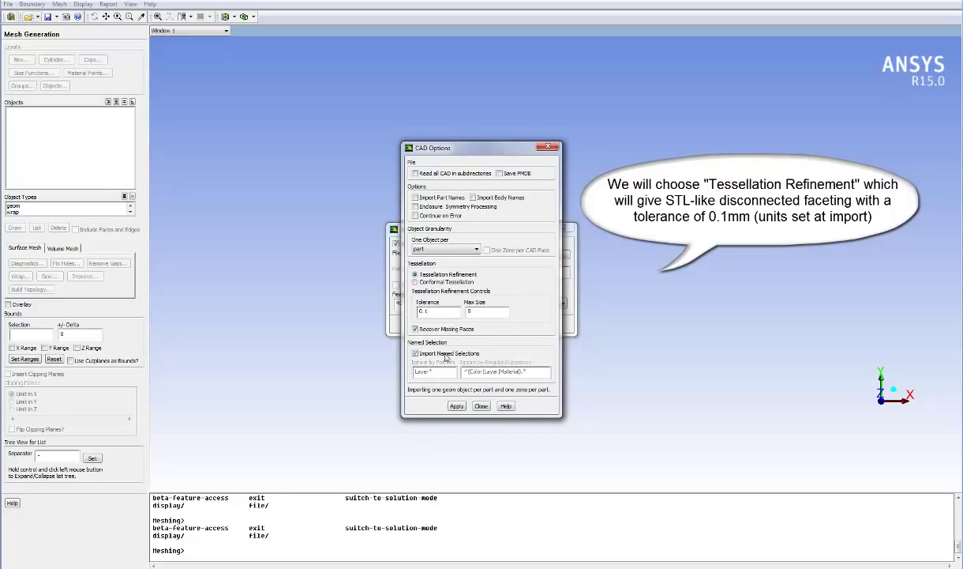
{"action": "left_click", "coordinate": [458, 406]}
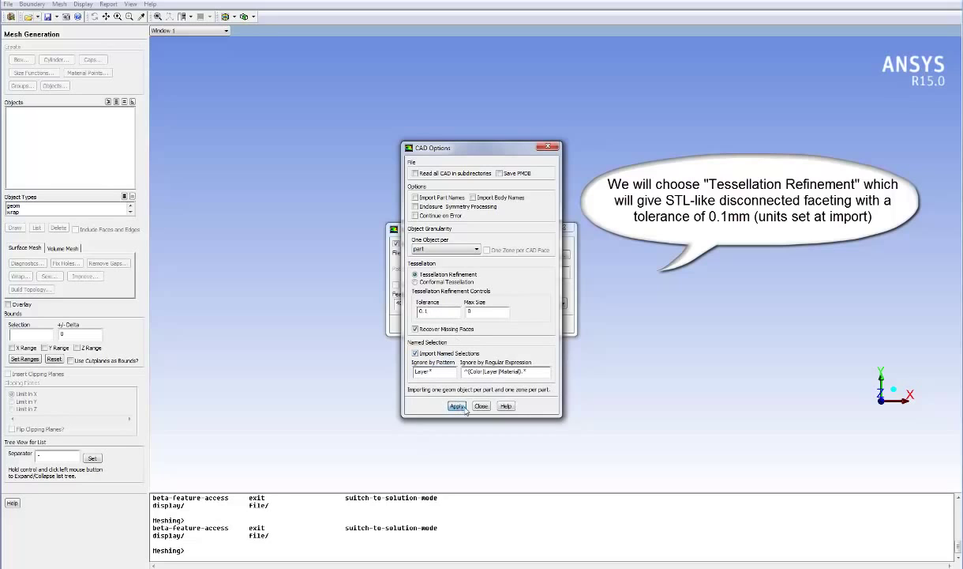
{"action": "left_click", "coordinate": [481, 407]}
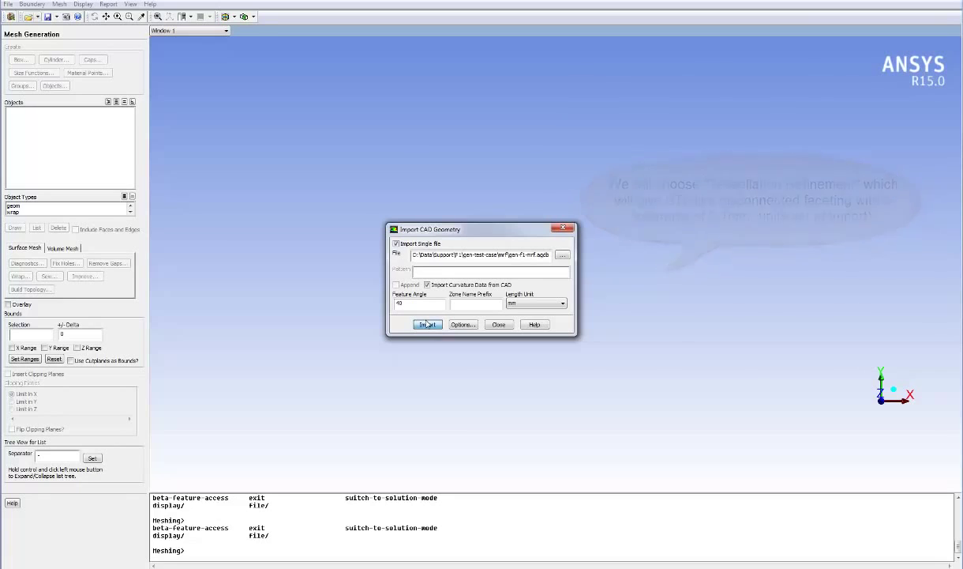
Step: Import the CAD geometry and draw the part3:3 object in an isometric-like view
{"action": "left_click", "coordinate": [426, 324]}
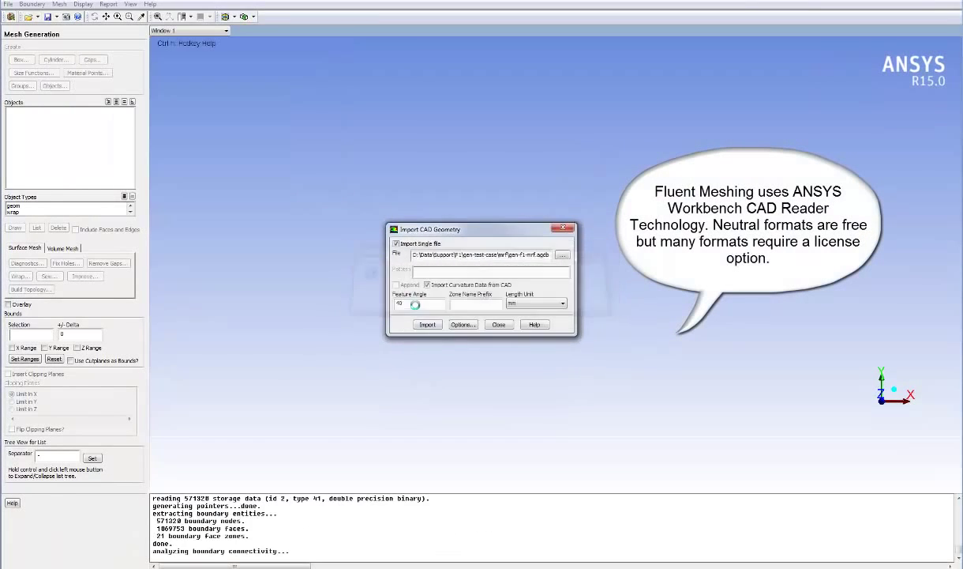
{"action": "left_click", "coordinate": [498, 323]}
{"action": "left_click", "coordinate": [38, 112]}
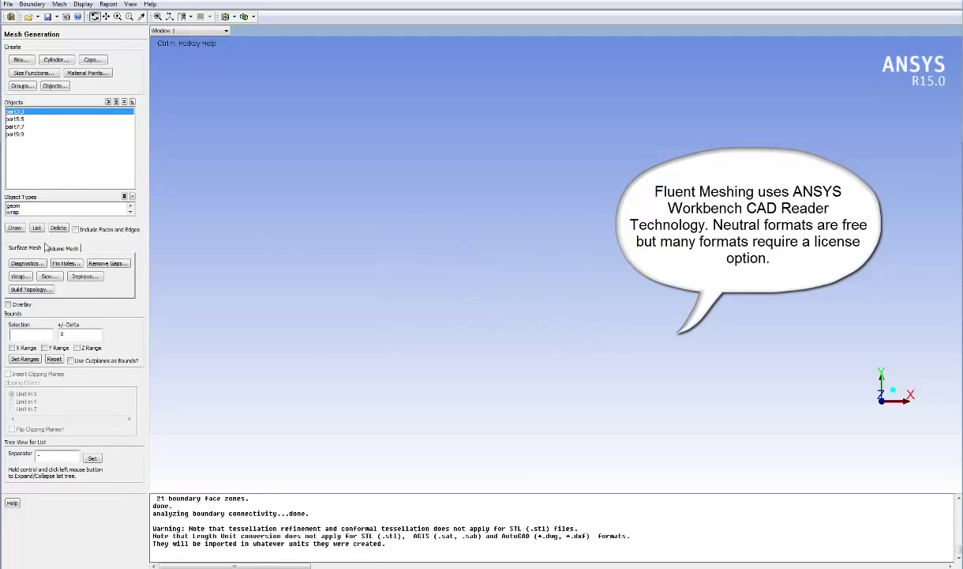
{"action": "left_click", "coordinate": [14, 228]}
{"action": "mouse_move", "coordinate": [454, 268]}
{"action": "left_mouse_down"}
{"action": "mouse_move", "coordinate": [542, 134]}
{"action": "mouse_move", "coordinate": [437, 259]}
{"action": "mouse_move", "coordinate": [253, 269]}
{"action": "mouse_move", "coordinate": [441, 249]}
{"action": "mouse_move", "coordinate": [611, 306]}
{"action": "left_mouse_up"}
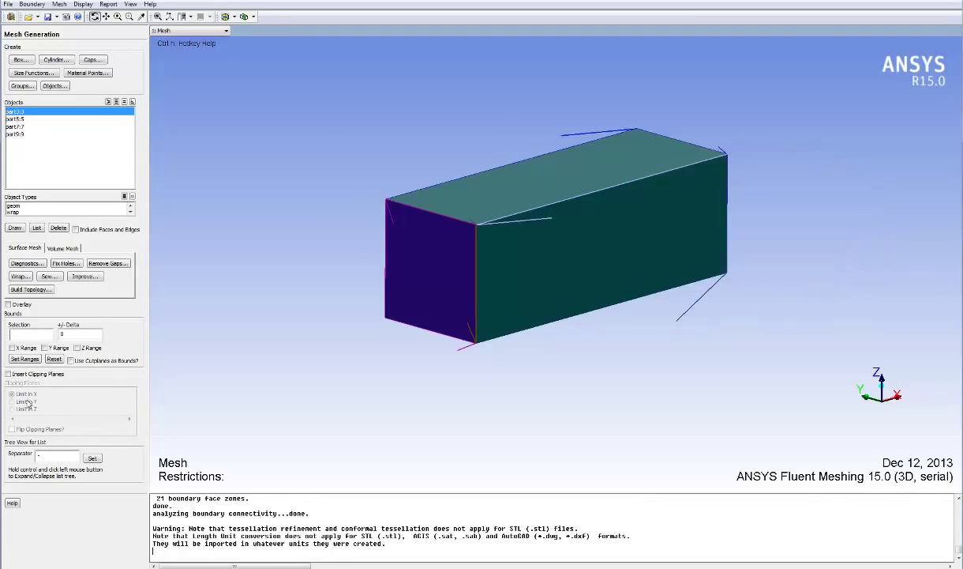
Step: Cut the drawn domain with a flipped clipping plane limited in Y, moved past the middle to expose the car
{"action": "left_click", "coordinate": [7, 373]}
{"action": "left_click", "coordinate": [12, 401]}
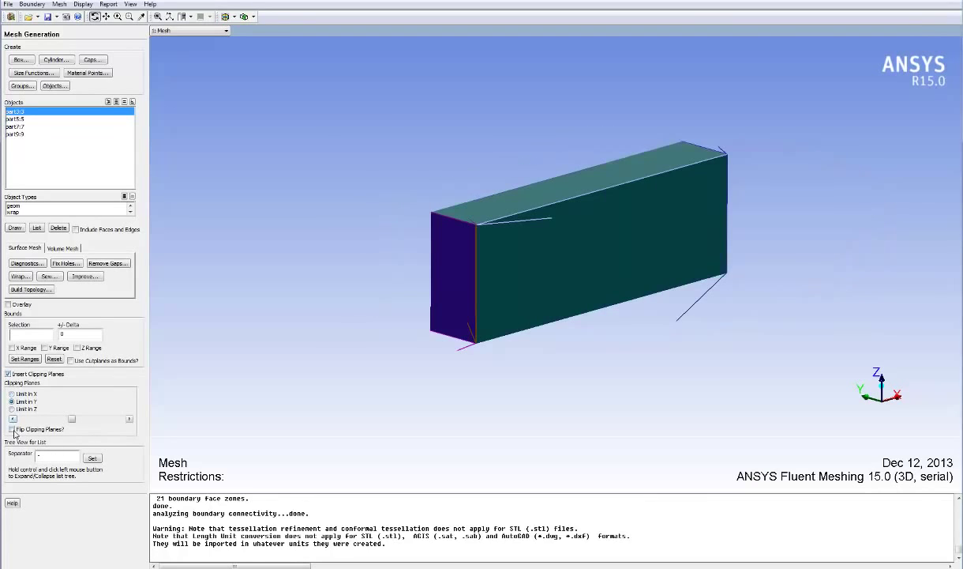
{"action": "left_click", "coordinate": [12, 429]}
{"action": "left_click_drag", "start_coordinate": [446, 288], "coordinate": [463, 288]}
{"action": "mouse_move", "coordinate": [72, 418]}
{"action": "left_mouse_down"}
{"action": "mouse_move", "coordinate": [59, 419]}
{"action": "mouse_move", "coordinate": [95, 419]}
{"action": "mouse_move", "coordinate": [87, 418]}
{"action": "left_mouse_up"}
{"action": "middle_click_drag", "start_coordinate": [456, 258], "coordinate": [550, 313]}
{"action": "left_click_drag", "start_coordinate": [464, 255], "coordinate": [338, 148]}
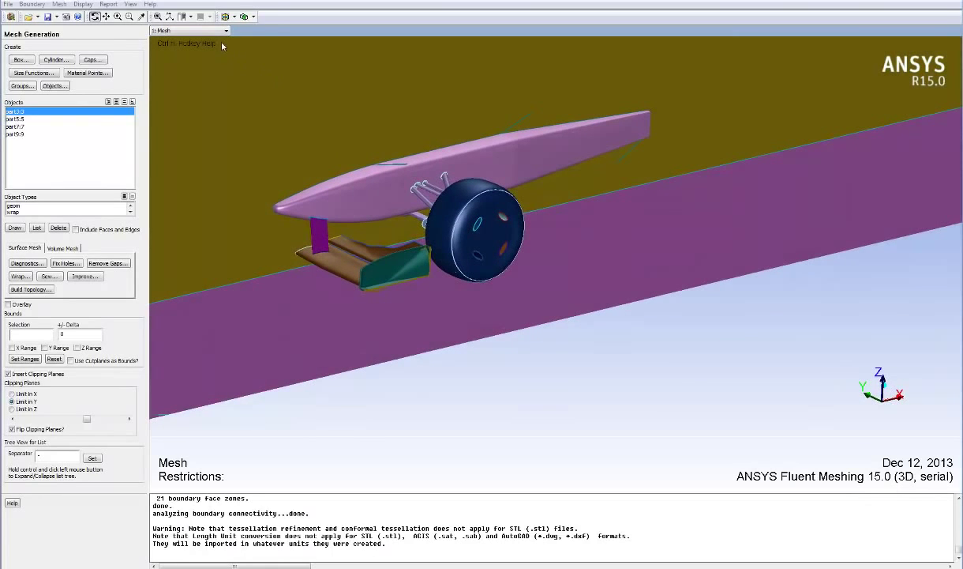
Step: Redraw part3:3 with its face edges shown to inspect the faceting around the front wing and wheel
{"action": "left_click", "coordinate": [235, 17]}
{"action": "left_click", "coordinate": [238, 61]}
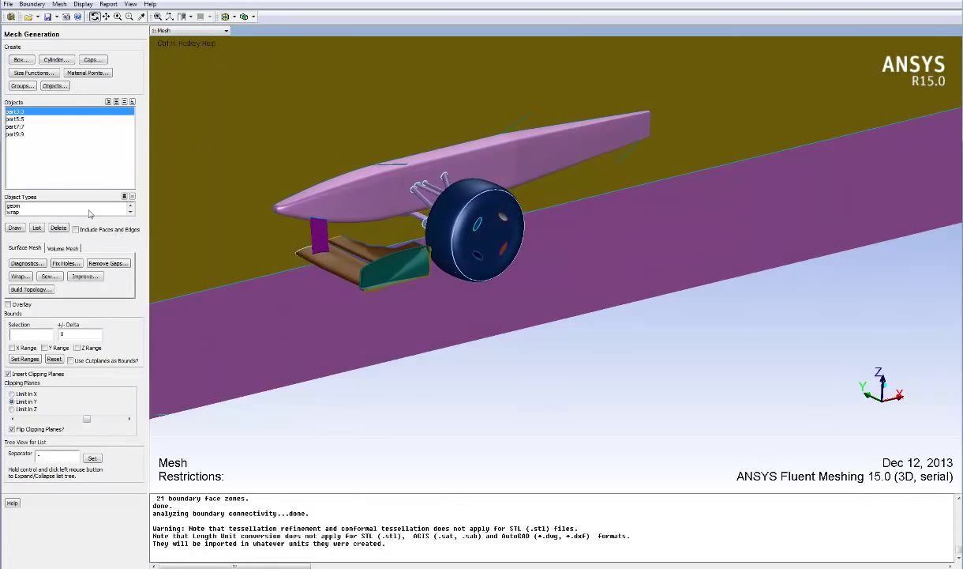
{"action": "left_click", "coordinate": [14, 228]}
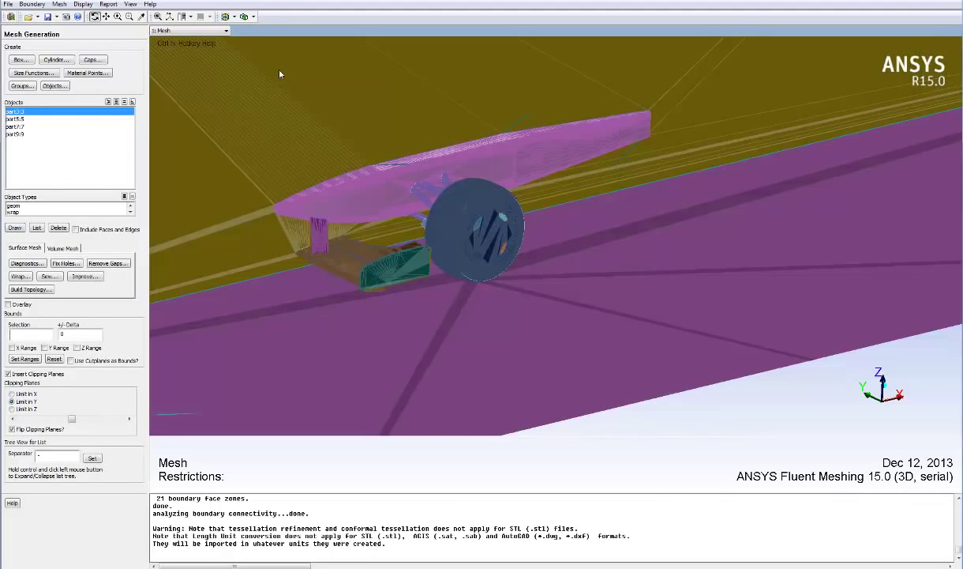
{"action": "middle_click_drag", "start_coordinate": [222, 108], "coordinate": [557, 311]}
{"action": "left_click_drag", "start_coordinate": [566, 309], "coordinate": [498, 193]}
Step: Draw part3:3 with the free restriction on to check its disconnected facets, and restore the display without it
{"action": "left_click", "coordinate": [233, 16]}
{"action": "left_click", "coordinate": [240, 37]}
{"action": "left_click", "coordinate": [12, 227]}
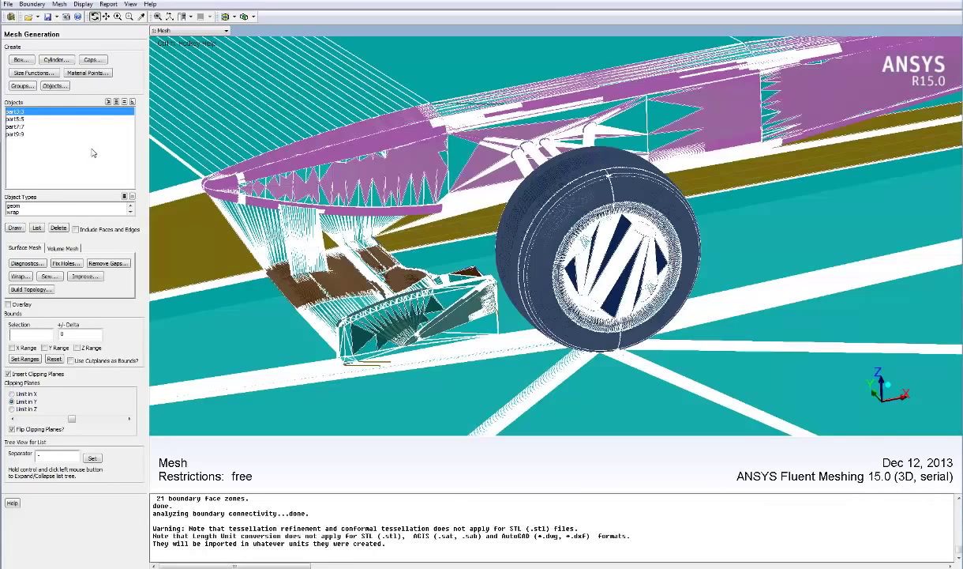
{"action": "left_click", "coordinate": [233, 17]}
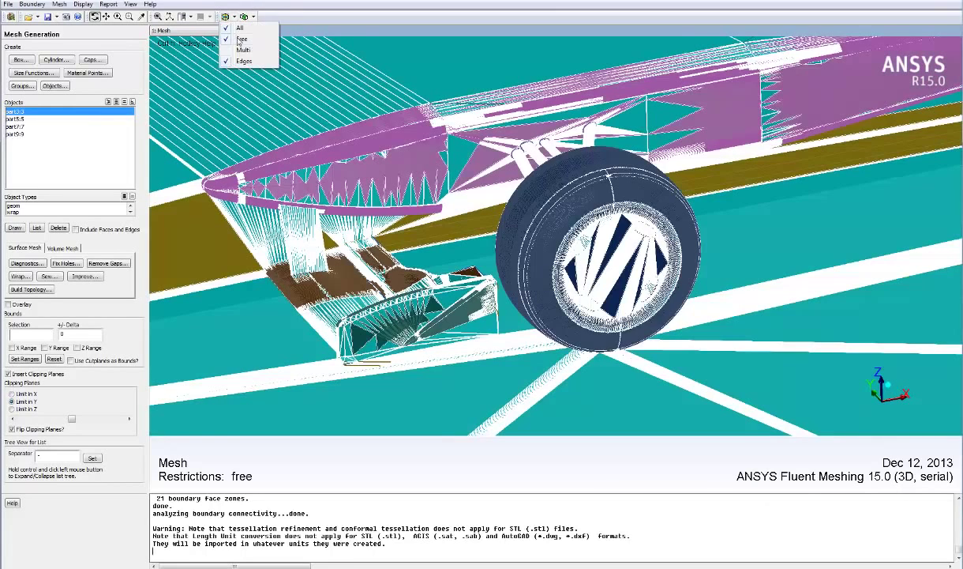
{"action": "left_click", "coordinate": [239, 41]}
{"action": "left_click", "coordinate": [14, 227]}
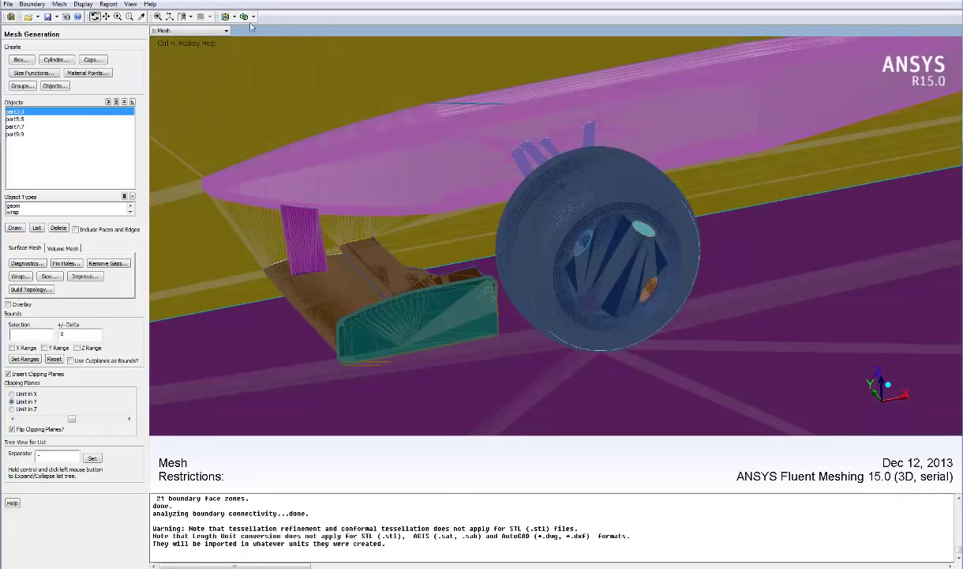
{"action": "left_click", "coordinate": [253, 16]}
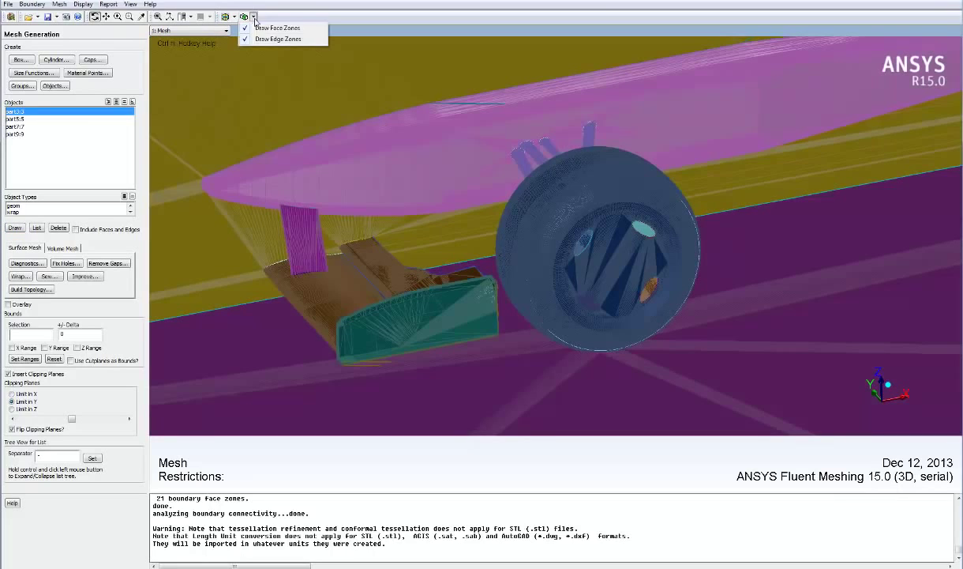
{"action": "left_click", "coordinate": [269, 38]}
{"action": "left_click", "coordinate": [254, 16]}
{"action": "left_click", "coordinate": [268, 39]}
{"action": "left_click", "coordinate": [254, 17]}
{"action": "left_click", "coordinate": [269, 28]}
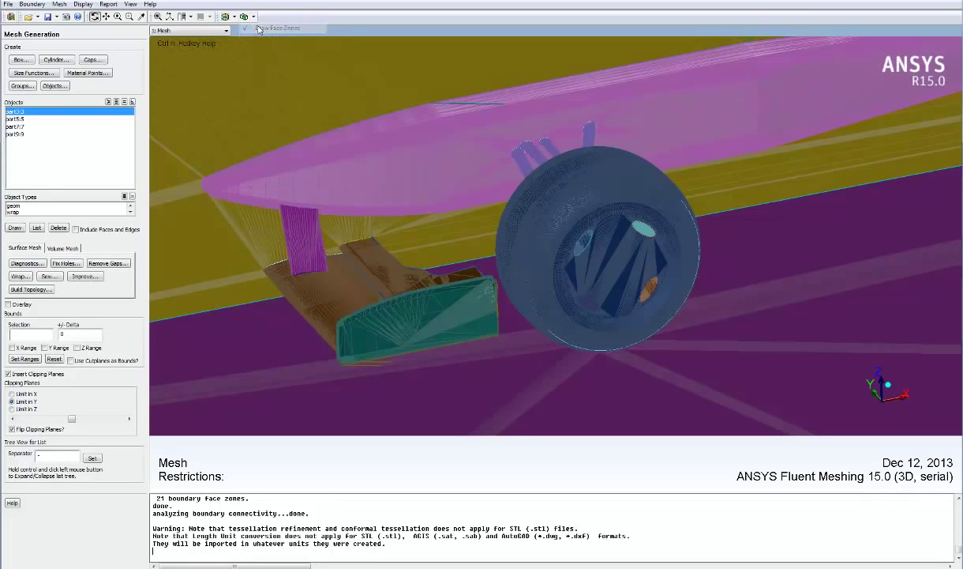
{"action": "left_click_drag", "start_coordinate": [429, 198], "coordinate": [342, 69]}
{"action": "left_click", "coordinate": [253, 17]}
{"action": "left_click", "coordinate": [269, 28]}
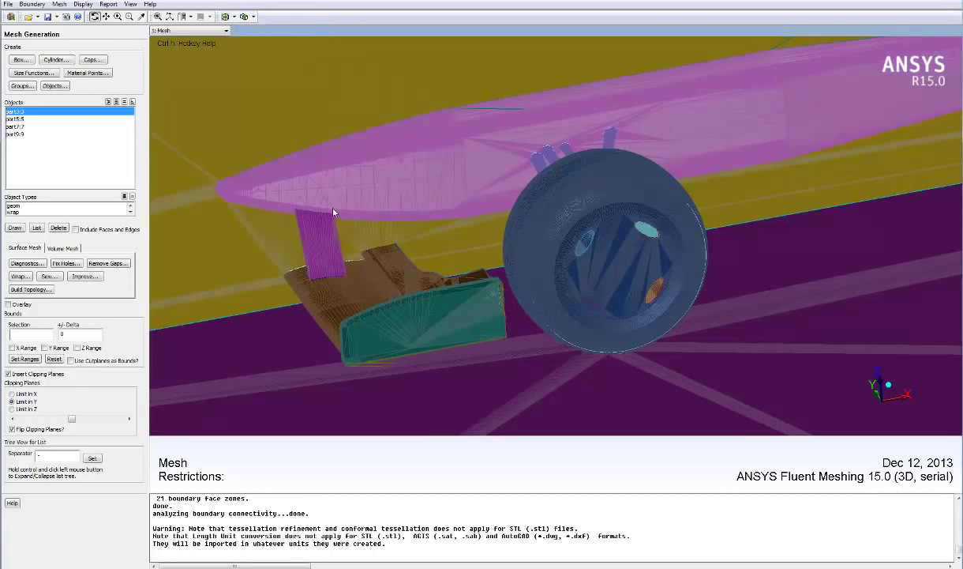
Step: Pick the part3:3 object in the graphics window using the object selection filter and rename it fluid-main
{"action": "middle_click_drag", "start_coordinate": [588, 311], "coordinate": [445, 185]}
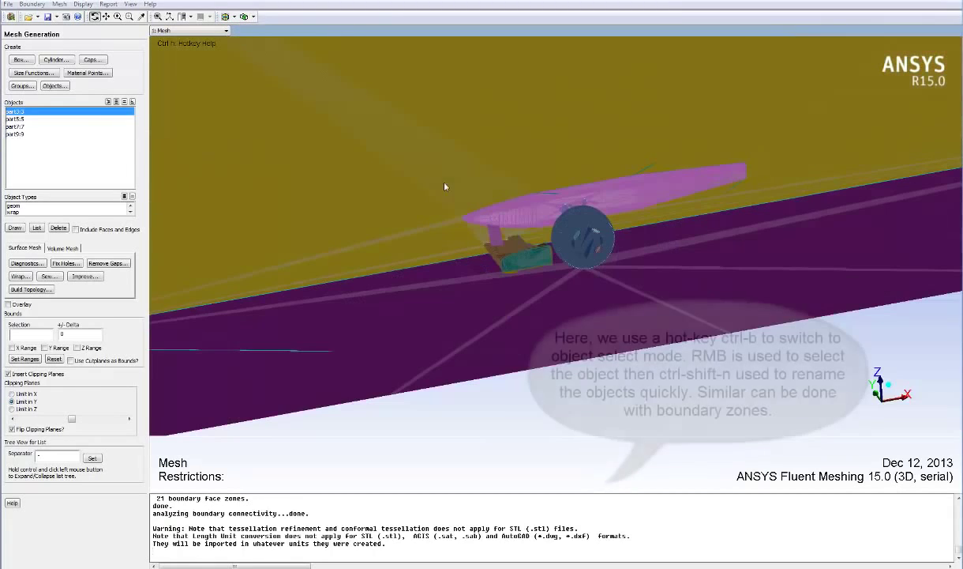
{"action": "key", "text": "ctrl+b"}
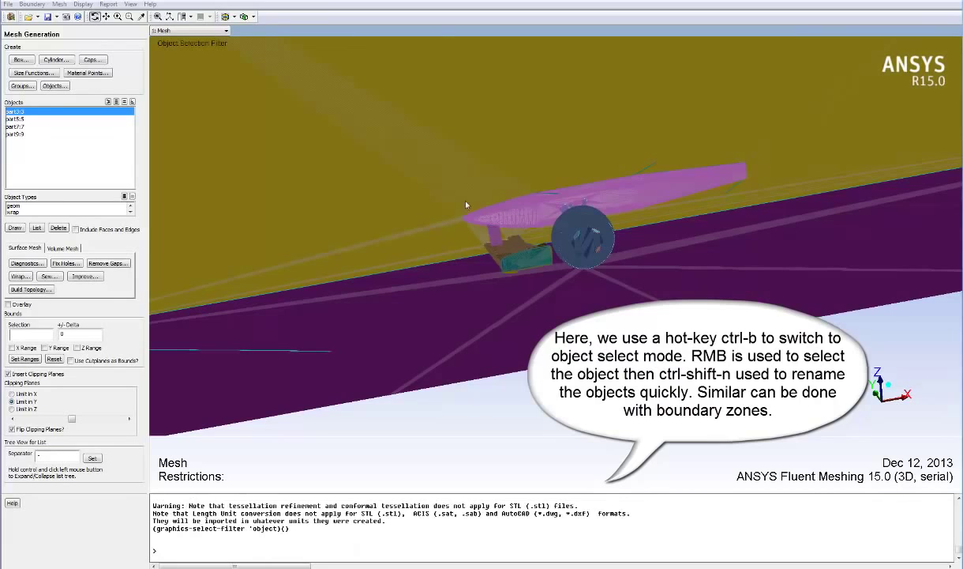
{"action": "right_click", "coordinate": [466, 206]}
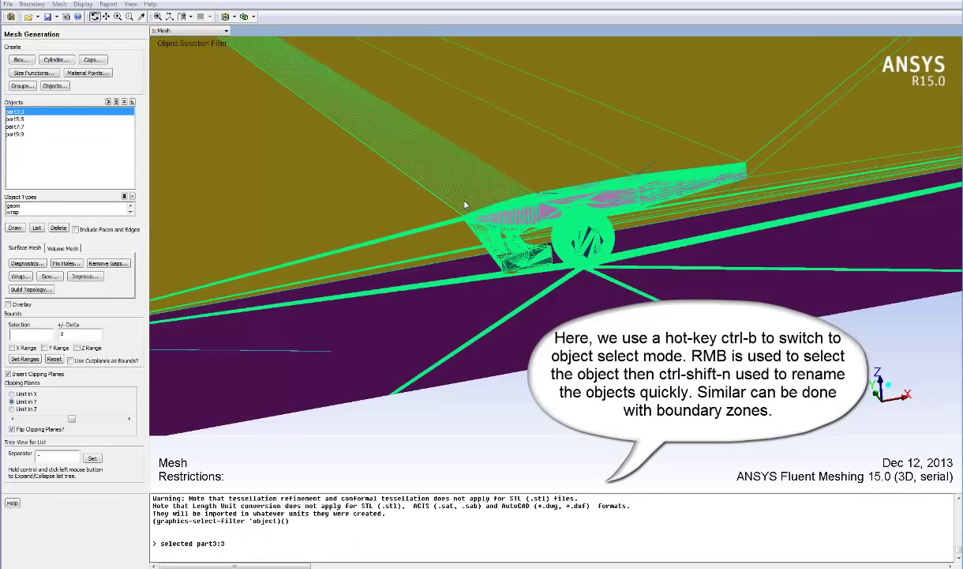
{"action": "key", "text": "ctrl+shift+n"}
{"action": "double_click", "coordinate": [479, 274]}
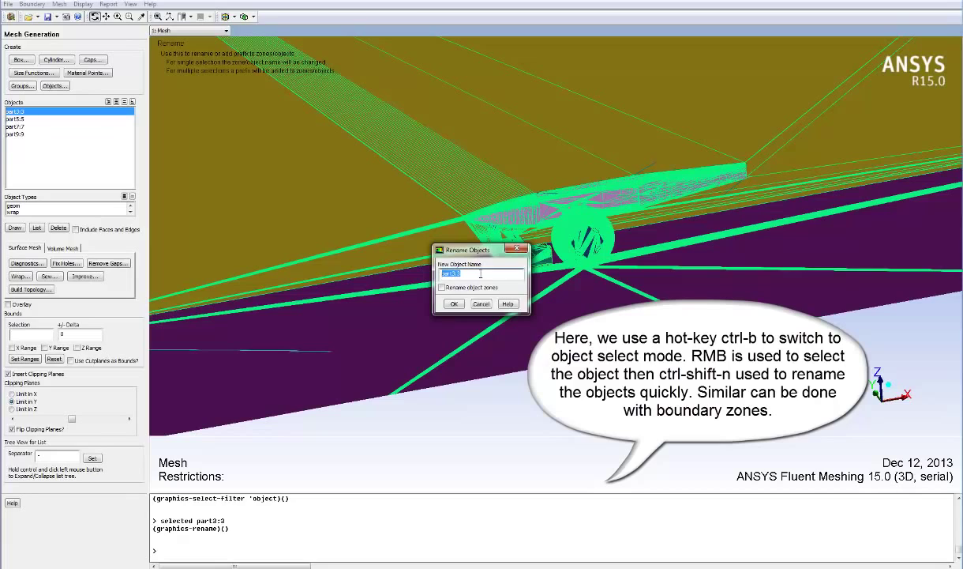
{"action": "type", "text": "fluid"}
{"action": "left_click", "coordinate": [454, 304]}
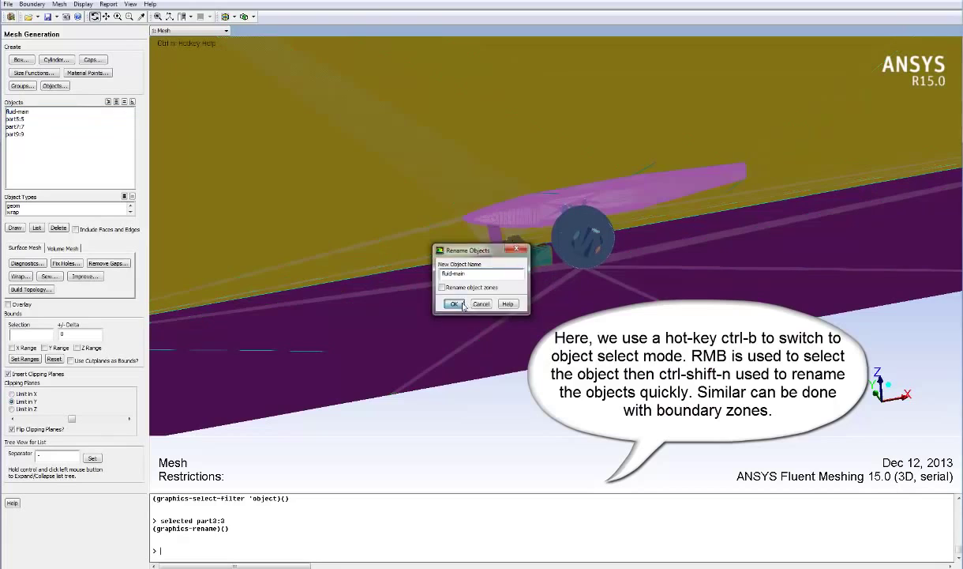
Step: Draw the part5:5 box and rename it ref-wheel together with its object zones
{"action": "left_click", "coordinate": [38, 118]}
{"action": "left_click", "coordinate": [20, 230]}
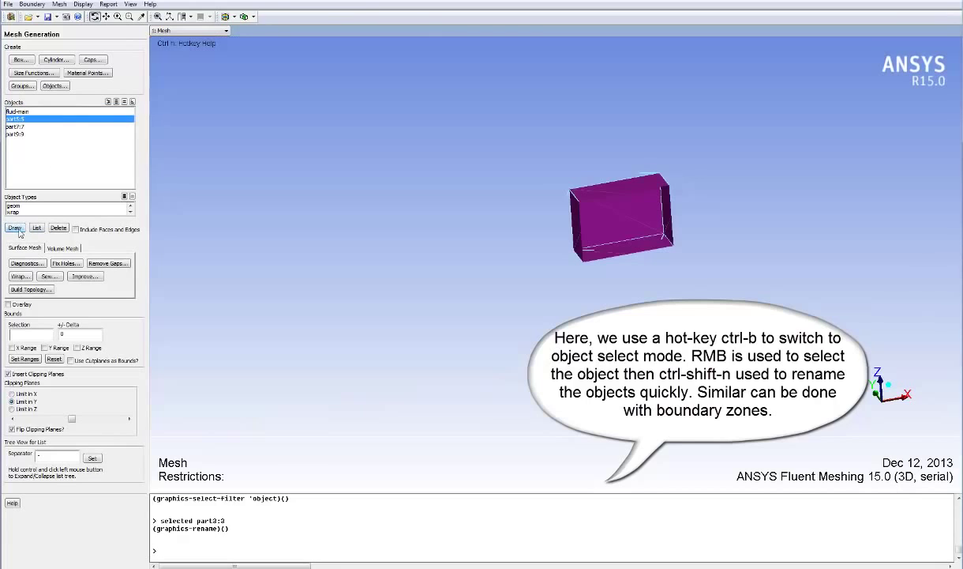
{"action": "right_click", "coordinate": [609, 237]}
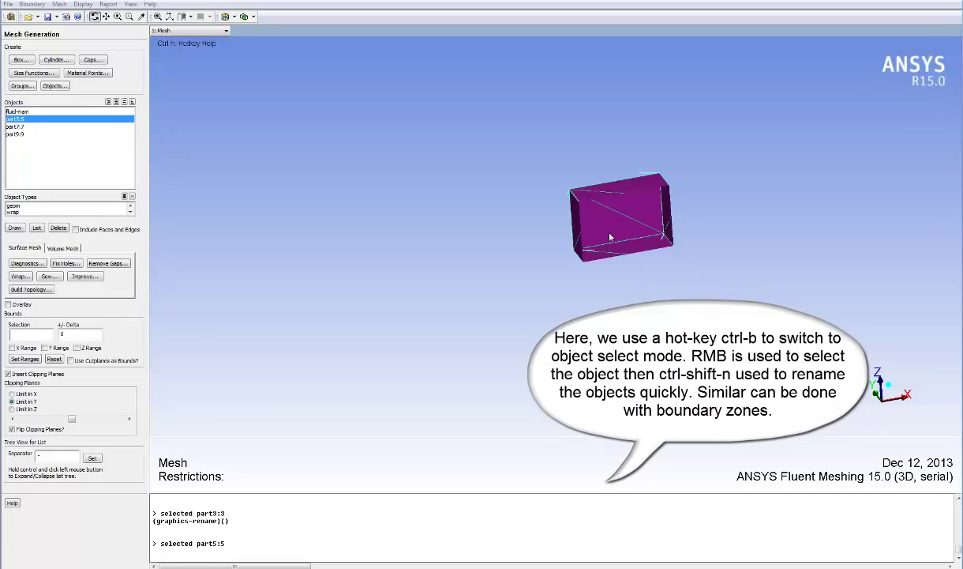
{"action": "key", "text": "ctrl+shift+n"}
{"action": "type", "text": "ref-wheel"}
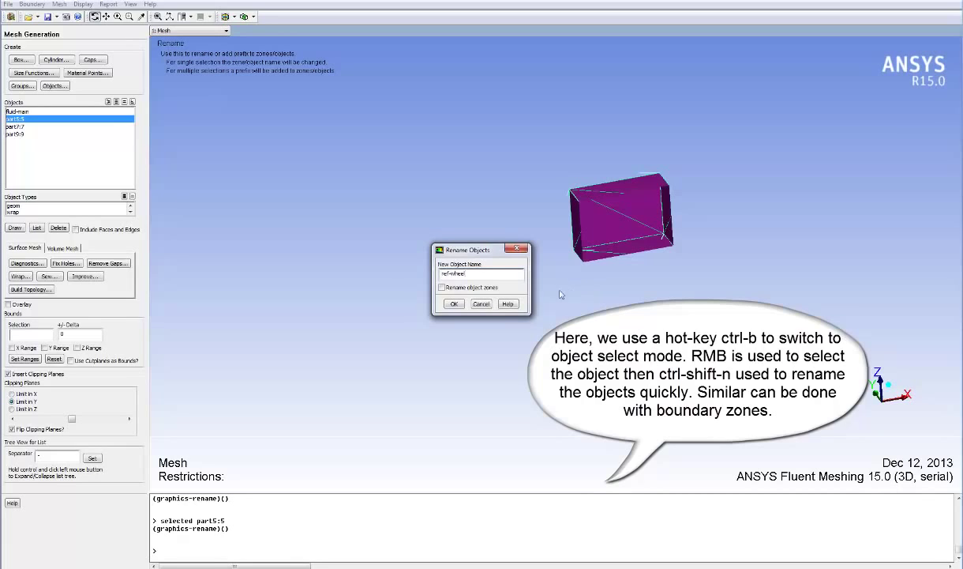
{"action": "left_click", "coordinate": [442, 287]}
{"action": "left_click", "coordinate": [455, 304]}
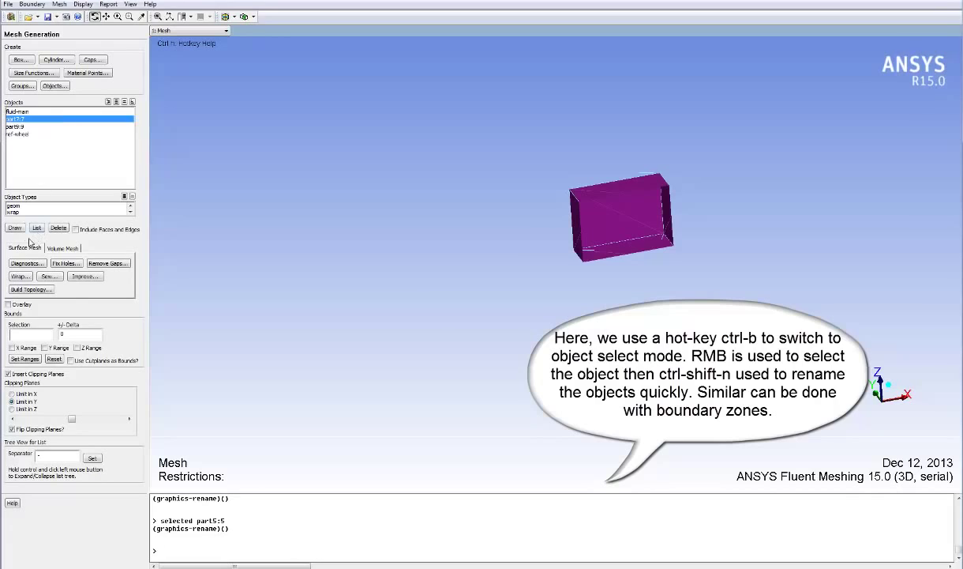
Step: Draw the part7:7 box, pick it, and rename it ref-wing together with its object zones
{"action": "left_click", "coordinate": [14, 228]}
{"action": "right_click", "coordinate": [543, 237]}
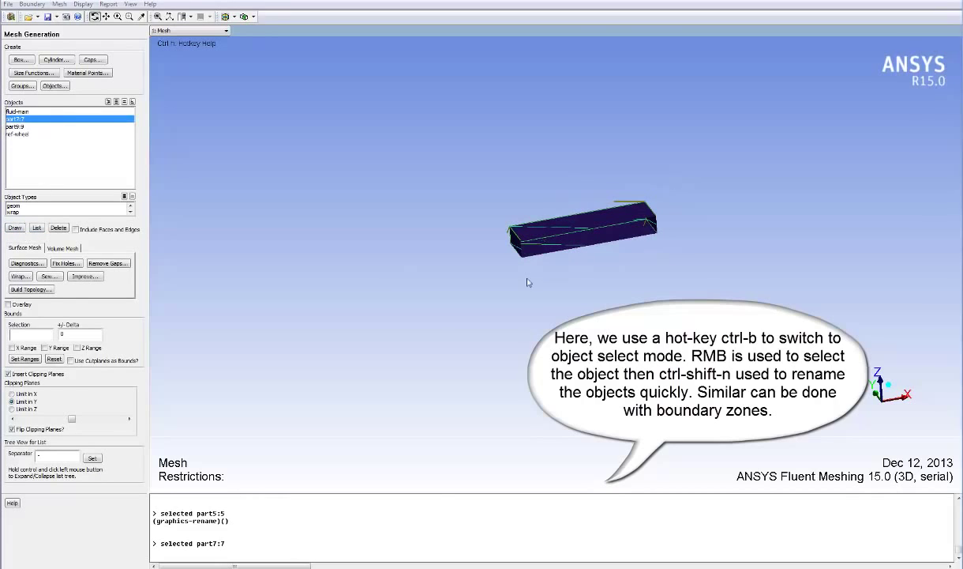
{"action": "key", "text": "ctrl+shift+n"}
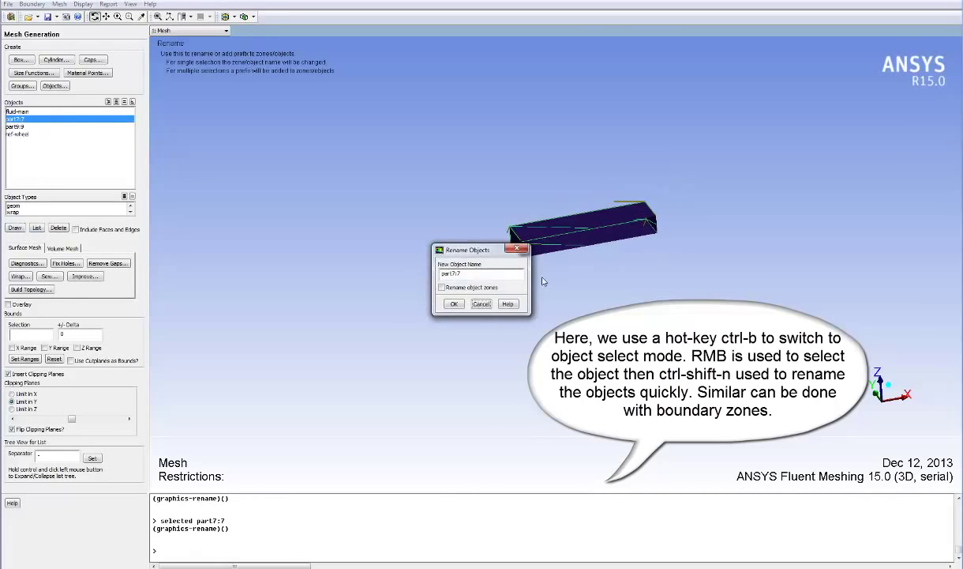
{"action": "type", "text": "ref-wing"}
{"action": "left_click", "coordinate": [442, 287]}
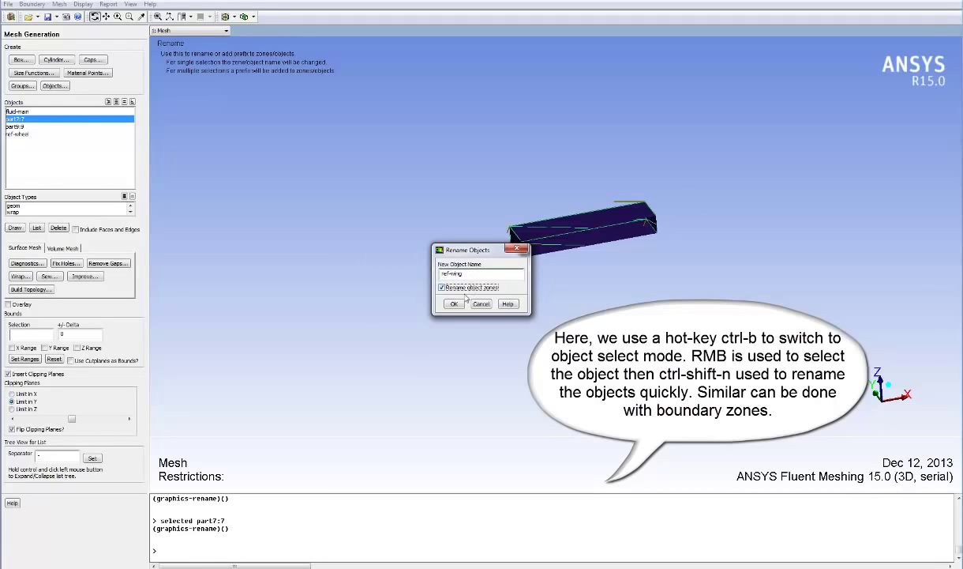
{"action": "left_click", "coordinate": [455, 304]}
Step: Draw the part9:9 box, pick it, and rename it ref-main together with its object zones
{"action": "left_click", "coordinate": [18, 119]}
{"action": "left_click", "coordinate": [14, 227]}
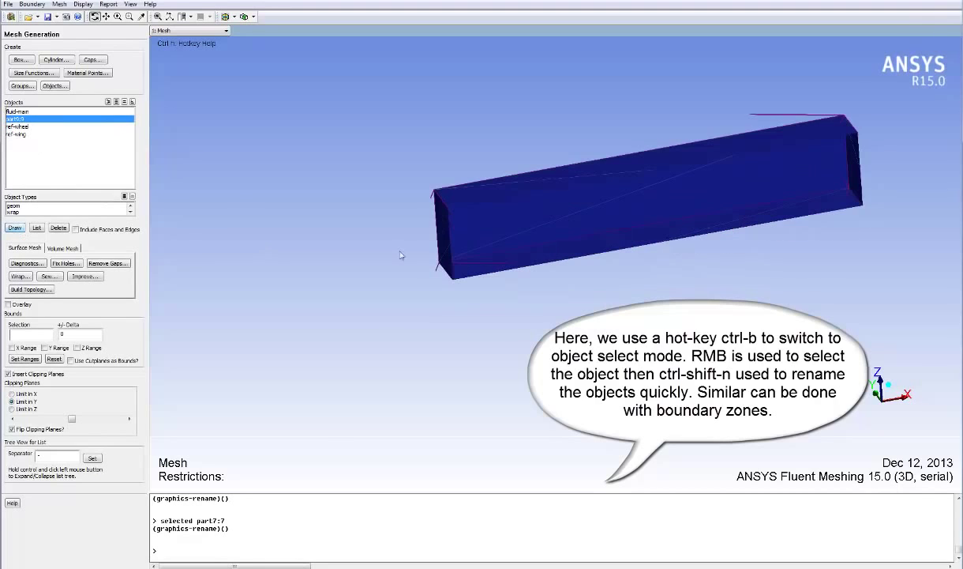
{"action": "right_click", "coordinate": [529, 228]}
{"action": "key", "text": "ctrl+shift+n"}
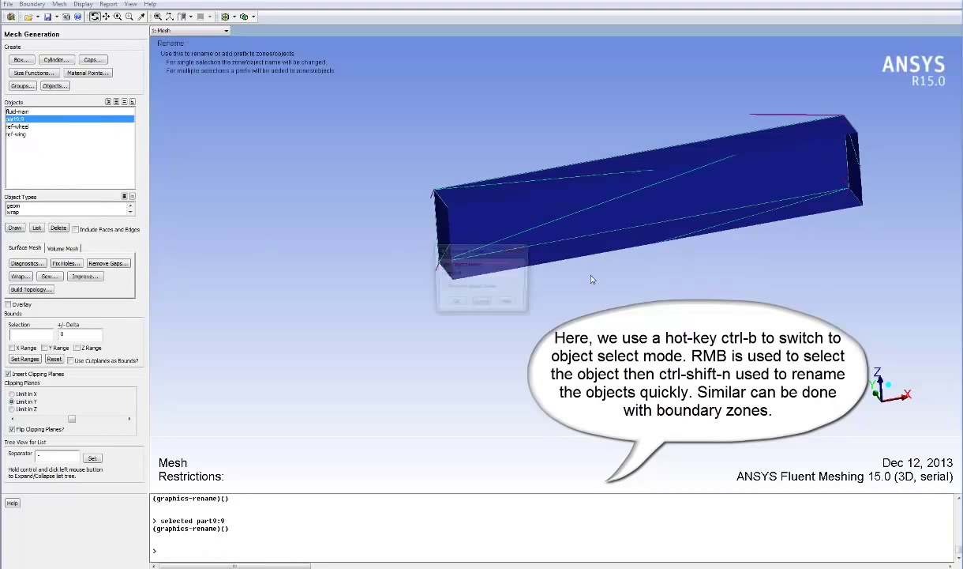
{"action": "type", "text": "ref-main"}
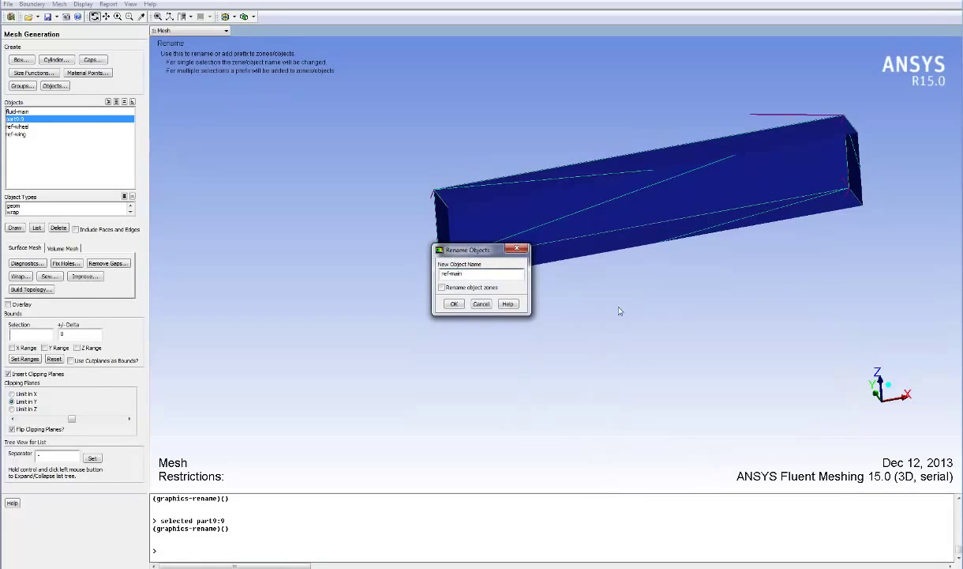
{"action": "left_click", "coordinate": [486, 288]}
{"action": "left_click", "coordinate": [455, 304]}
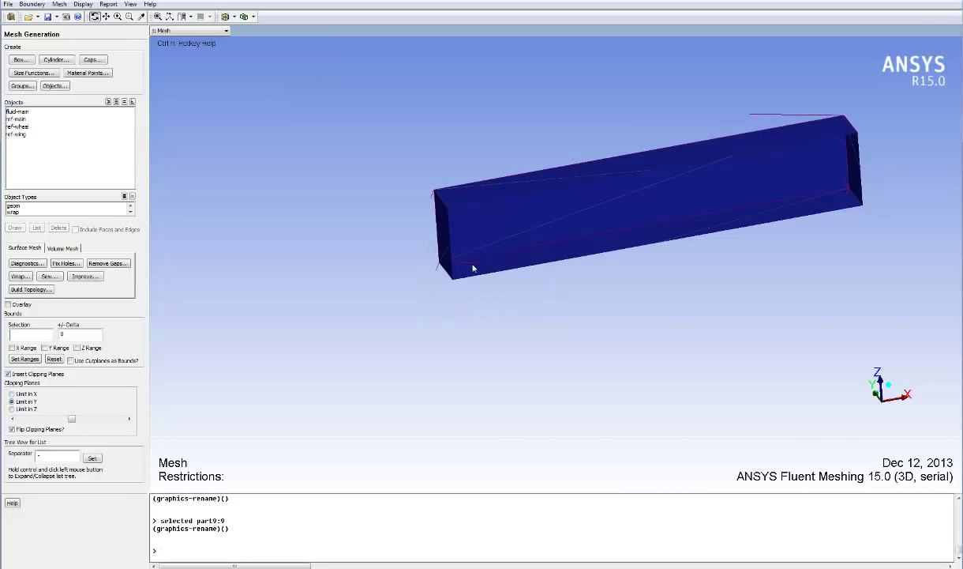
Step: Review the object definitions of ref-main, ref-wheel and ref-wing, and draw the fluid-main object
{"action": "left_click", "coordinate": [55, 85]}
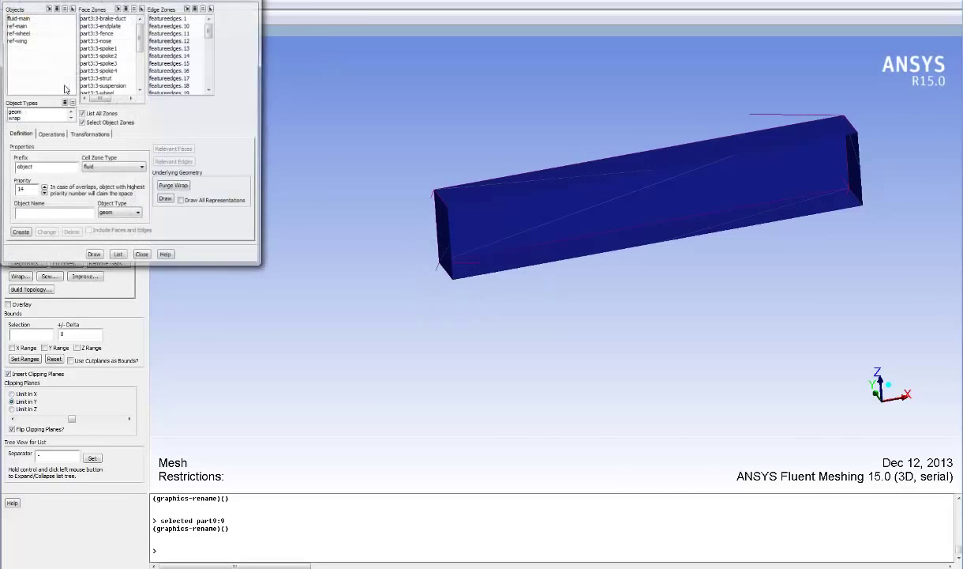
{"action": "left_click", "coordinate": [24, 25]}
{"action": "left_click", "coordinate": [25, 32]}
{"action": "left_click", "coordinate": [25, 40]}
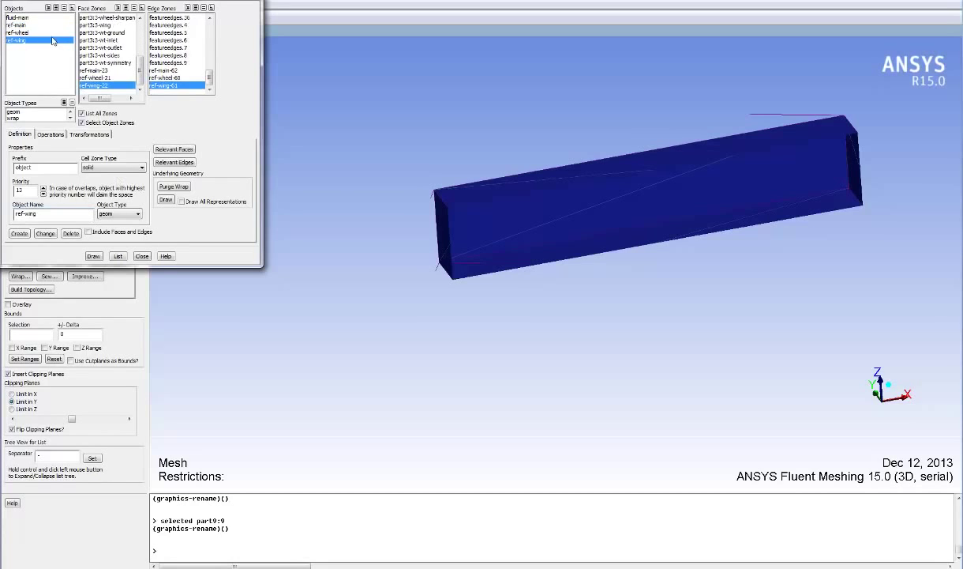
{"action": "left_click", "coordinate": [34, 18]}
{"action": "left_click", "coordinate": [93, 255]}
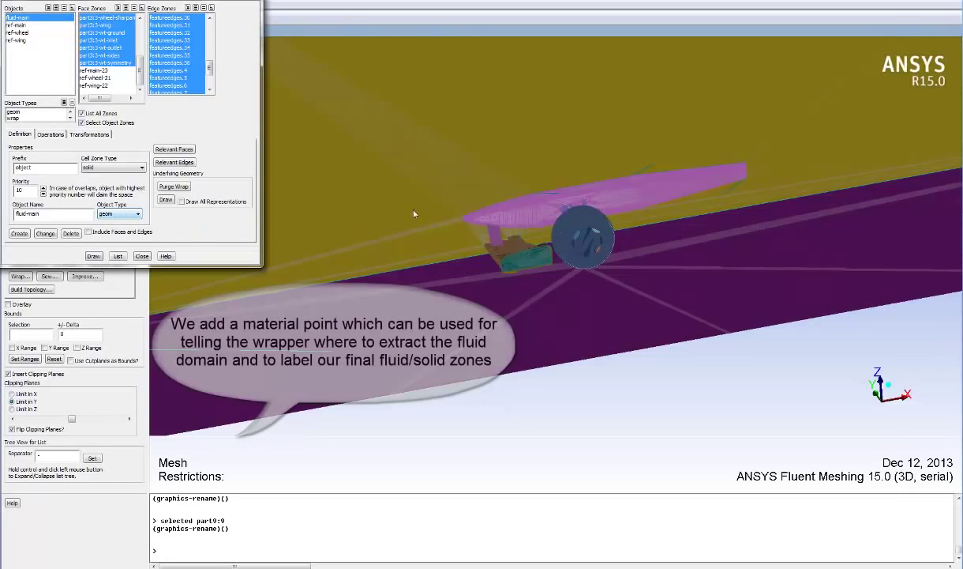
{"action": "left_click_drag", "start_coordinate": [672, 227], "coordinate": [648, 207]}
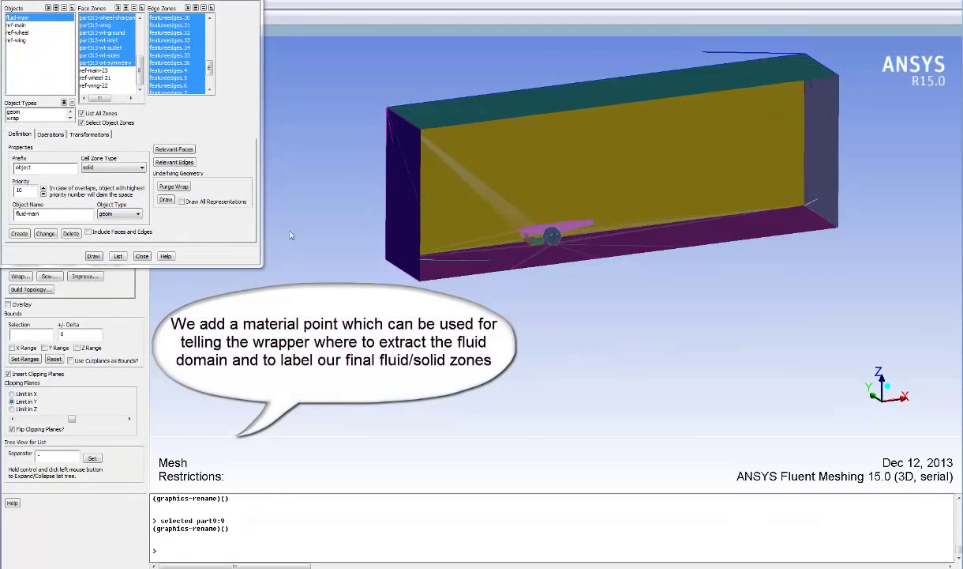
{"action": "left_click", "coordinate": [141, 256]}
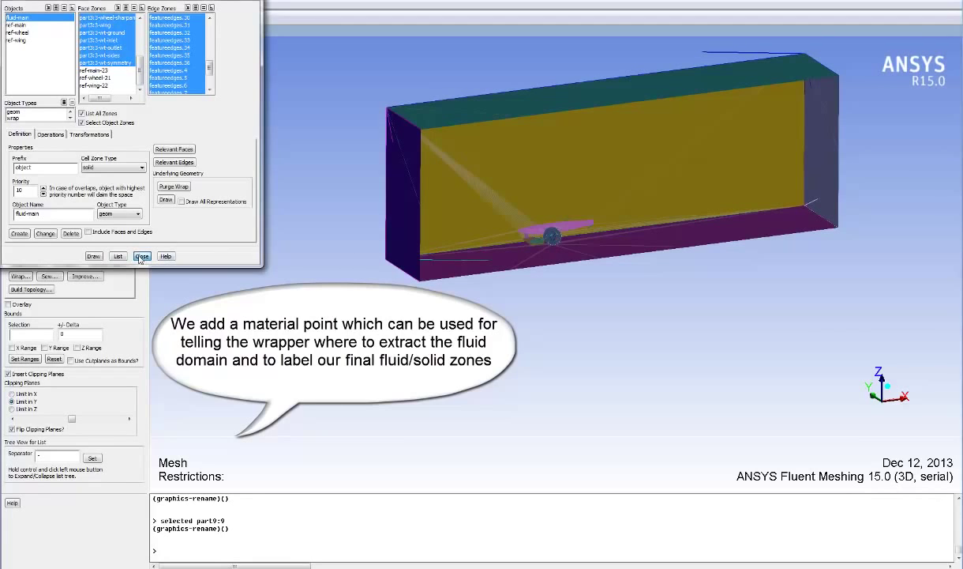
Step: Create a named material point midway between two opposite corners picked on the wind tunnel, with its computed position previewed
{"action": "middle_click_drag", "start_coordinate": [479, 173], "coordinate": [592, 217]}
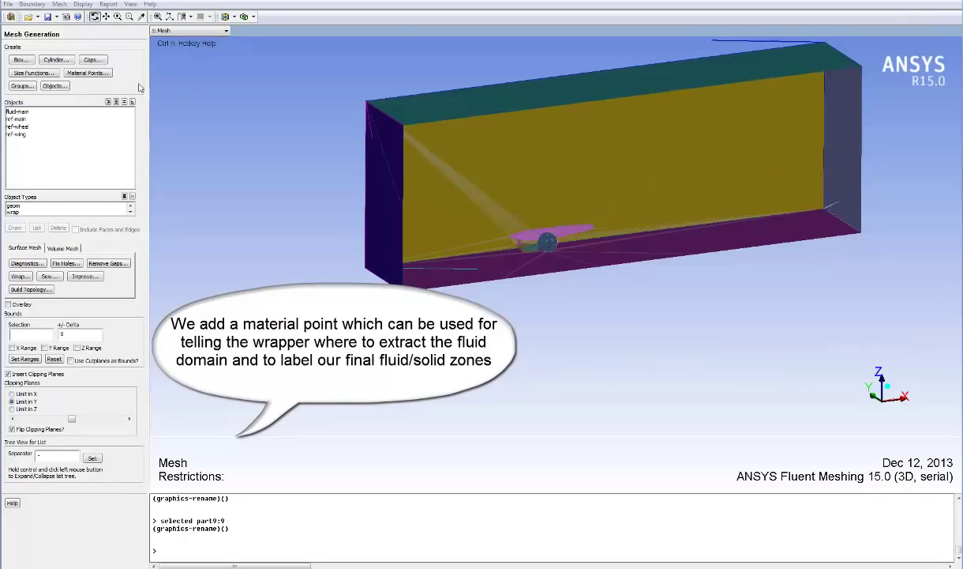
{"action": "left_click", "coordinate": [81, 73]}
{"action": "left_click", "coordinate": [27, 128]}
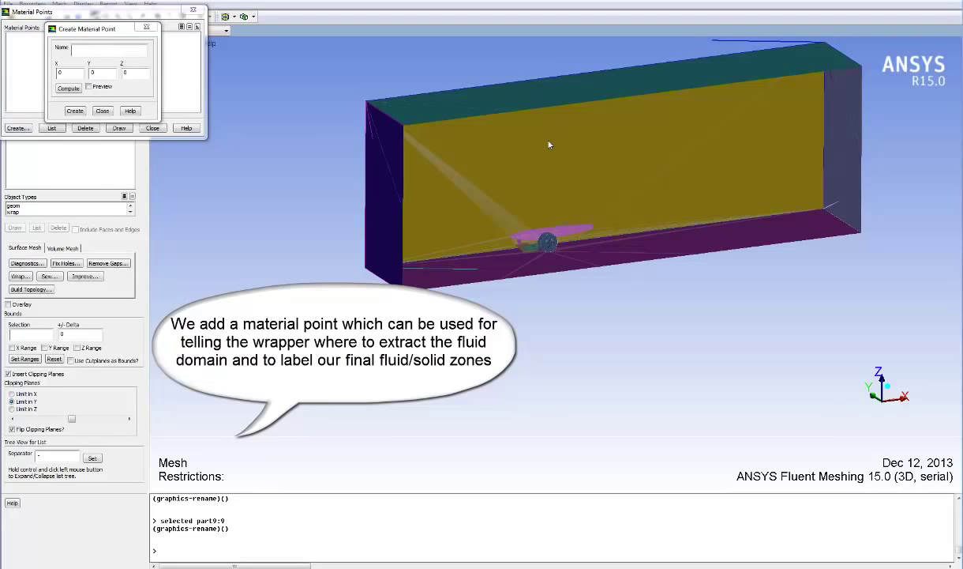
{"action": "key", "text": "ctrl+x"}
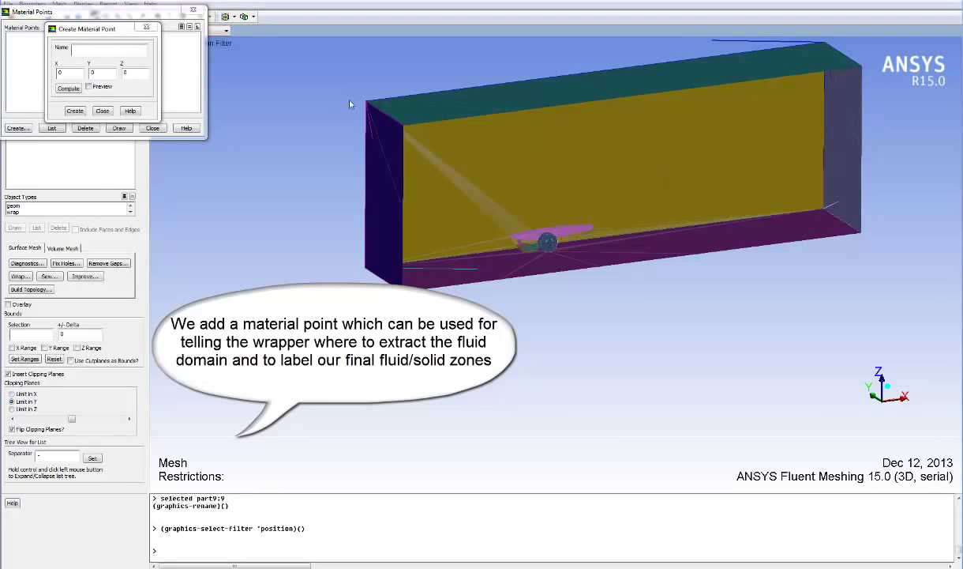
{"action": "right_click", "coordinate": [367, 104]}
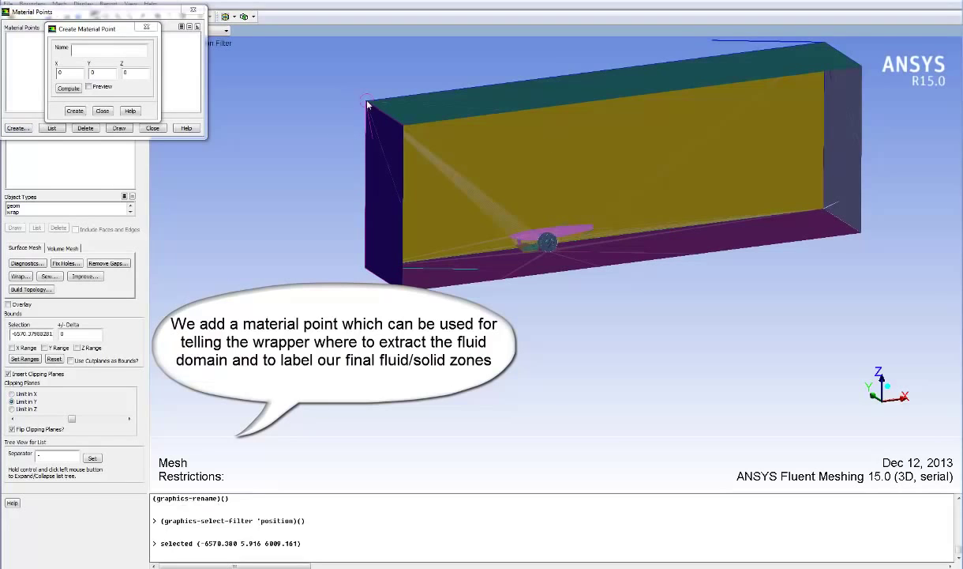
{"action": "right_click", "coordinate": [860, 233]}
{"action": "left_click", "coordinate": [69, 88]}
{"action": "left_click", "coordinate": [88, 86]}
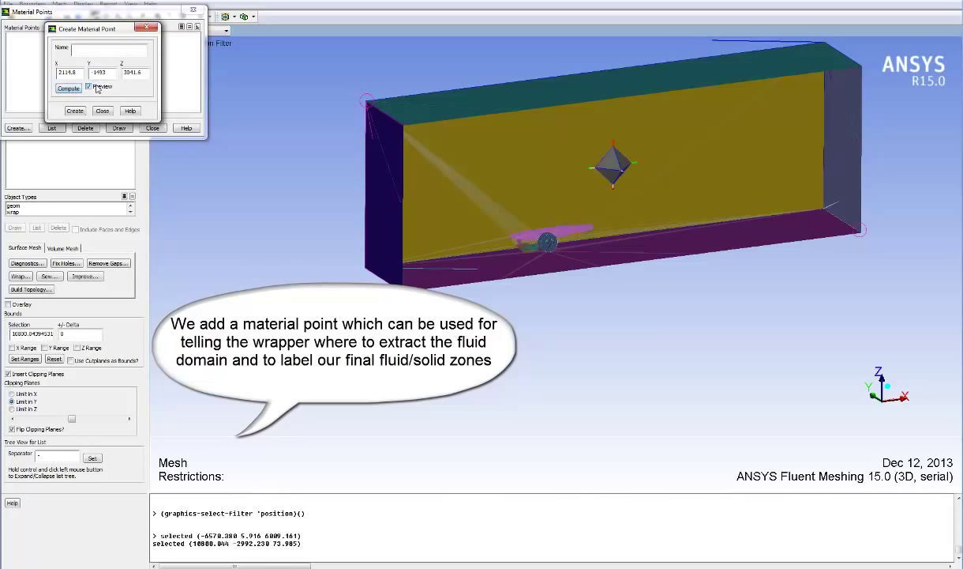
{"action": "left_click", "coordinate": [92, 52]}
{"action": "left_click", "coordinate": [78, 112]}
{"action": "left_click", "coordinate": [103, 112]}
{"action": "left_click", "coordinate": [150, 128]}
Step: Select the car face zones from part3:3-brake-duct through part3:3-wing for sizing, and apply a global minimum size of 1 and maximum of 500
{"action": "left_click", "coordinate": [39, 73]}
{"action": "left_click_drag", "start_coordinate": [39, 77], "coordinate": [71, 160]}
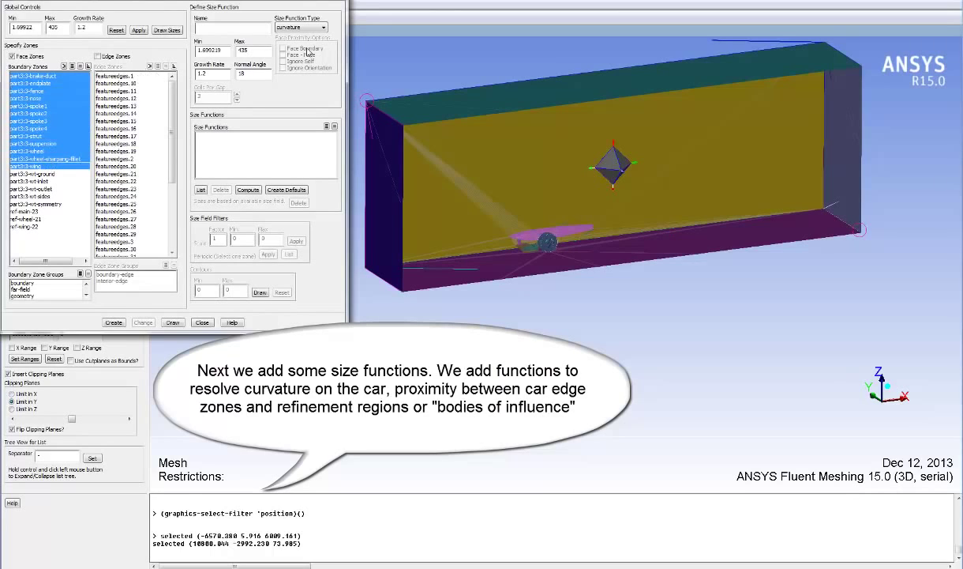
{"action": "double_click", "coordinate": [36, 28]}
{"action": "type", "text": "1"}
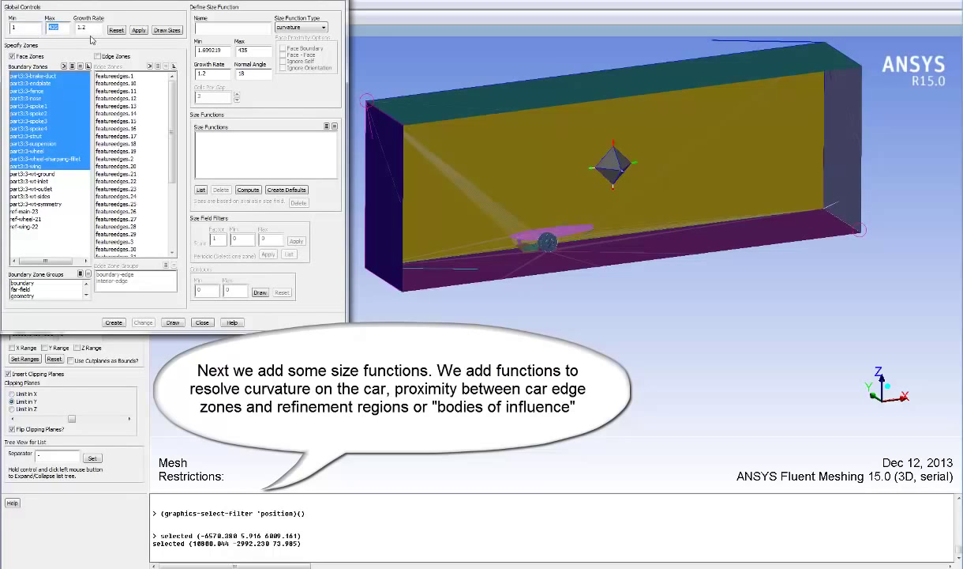
{"action": "type", "text": "500"}
{"action": "left_click", "coordinate": [138, 31]}
Step: Draw the global sizes on the selected car zones and compare the size boxes with the car
{"action": "left_click", "coordinate": [159, 30]}
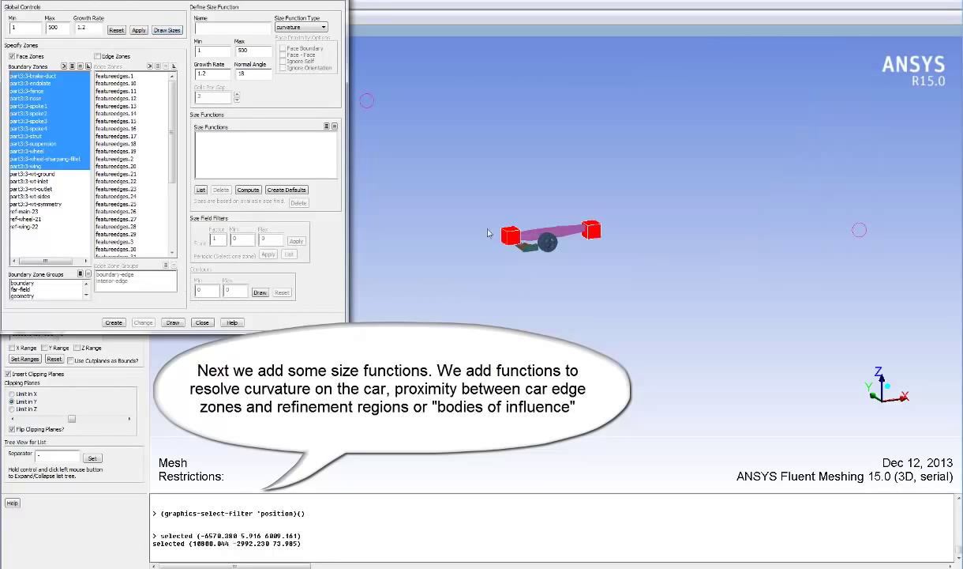
{"action": "middle_click_drag", "start_coordinate": [510, 197], "coordinate": [565, 264]}
{"action": "left_click_drag", "start_coordinate": [468, 270], "coordinate": [685, 304]}
{"action": "middle_click_drag", "start_coordinate": [687, 306], "coordinate": [587, 199]}
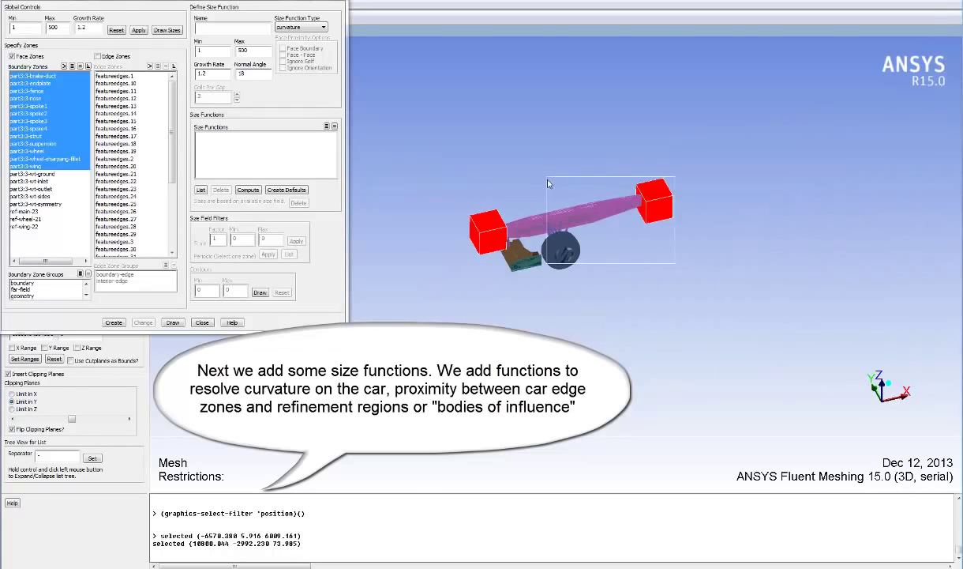
Step: Create a face curvature size function on the selected car zones with maximum size 20, growth rate 1.2 and normal angle 18
{"action": "left_click_drag", "start_coordinate": [57, 177], "coordinate": [43, 197]}
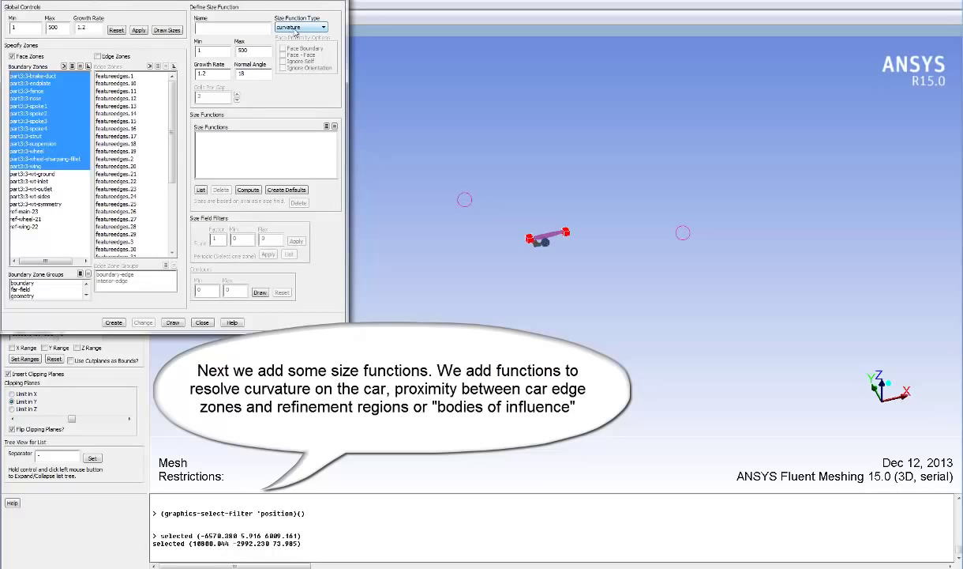
{"action": "left_click_drag", "start_coordinate": [249, 51], "coordinate": [230, 52]}
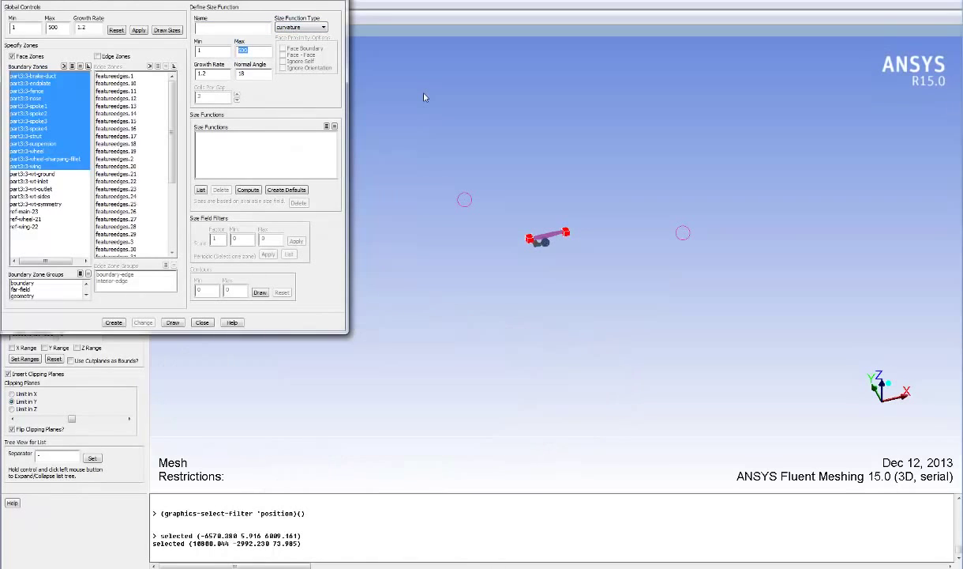
{"action": "type", "text": "20"}
{"action": "left_click", "coordinate": [117, 322]}
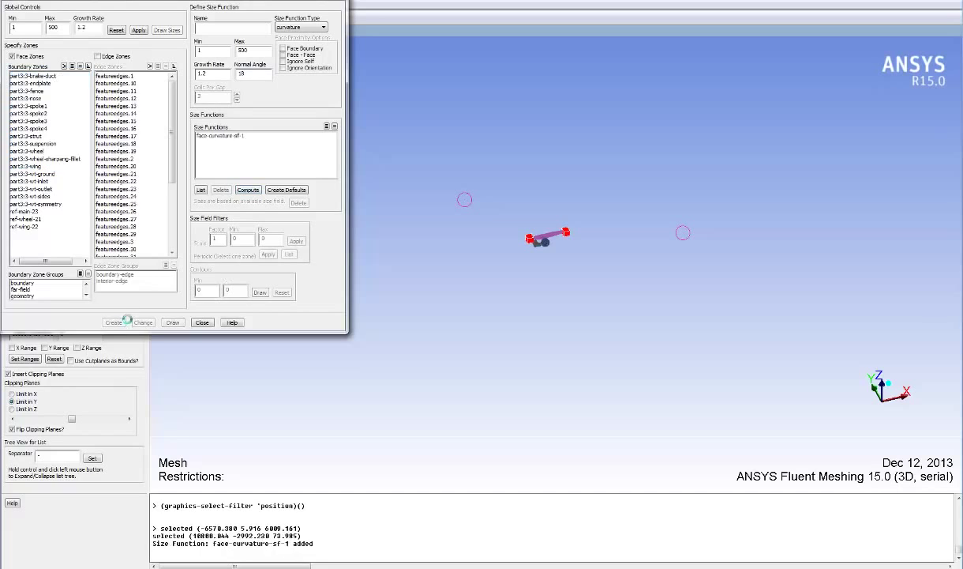
Step: Create a separate face curvature size function on part3:3-wing with maximum size 2
{"action": "left_click", "coordinate": [46, 167]}
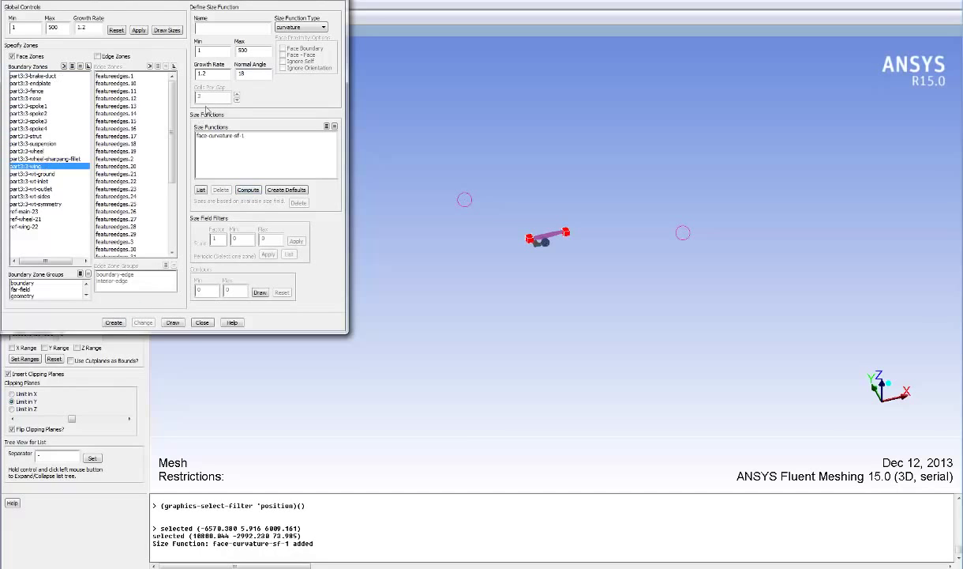
{"action": "left_click_drag", "start_coordinate": [252, 52], "coordinate": [237, 52]}
{"action": "type", "text": "2"}
{"action": "left_click", "coordinate": [113, 320]}
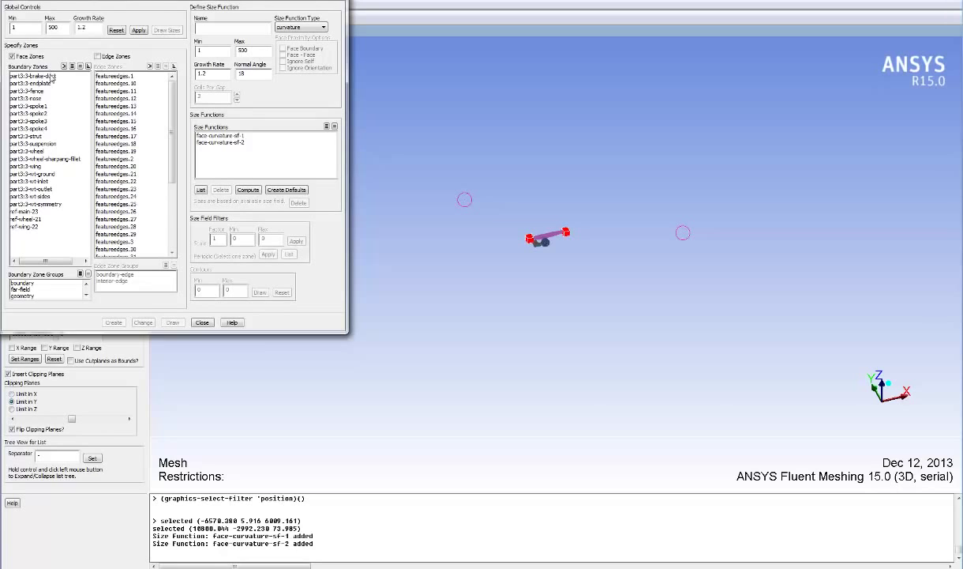
Step: Switch the size function zones to edge zones, clear the picked positions, and move the dialog off the object list
{"action": "left_click", "coordinate": [97, 56]}
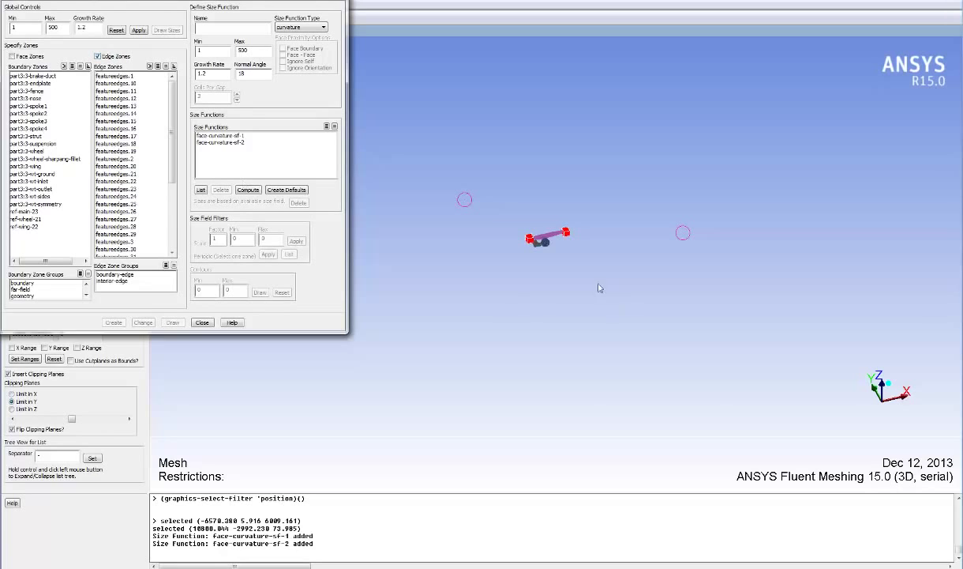
{"action": "left_click", "coordinate": [509, 215]}
{"action": "key", "text": "F2"}
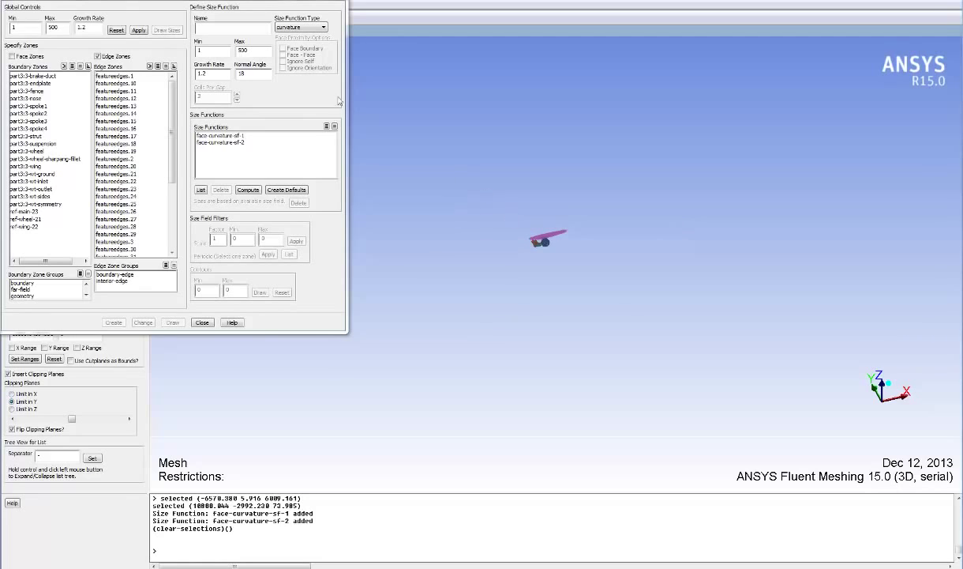
{"action": "left_click_drag", "start_coordinate": [261, 1], "coordinate": [270, 107]}
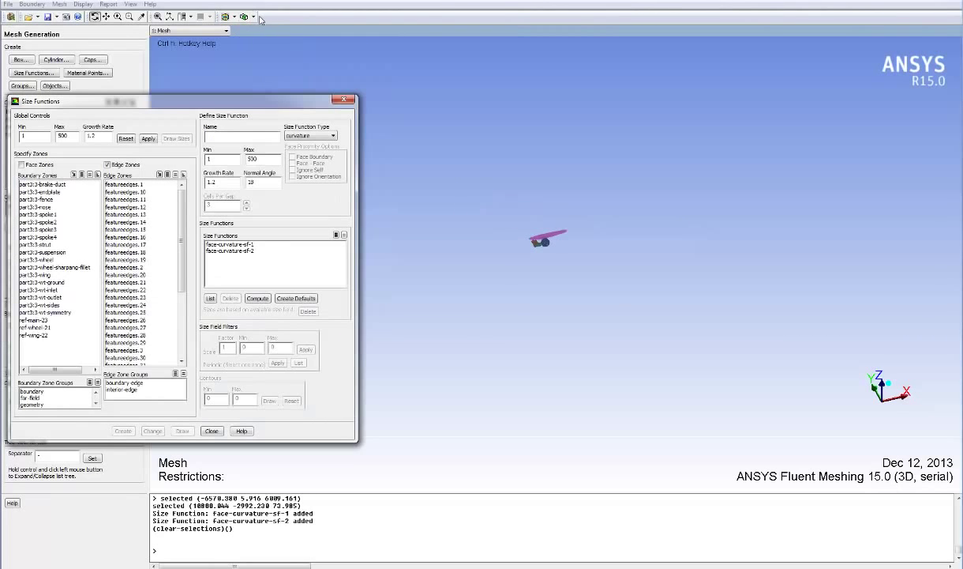
{"action": "left_click_drag", "start_coordinate": [205, 111], "coordinate": [338, 170]}
Step: Draw fluid-main with clipping planes off and faces hidden, leaving its edge zones around the car in clear view
{"action": "left_click", "coordinate": [69, 112]}
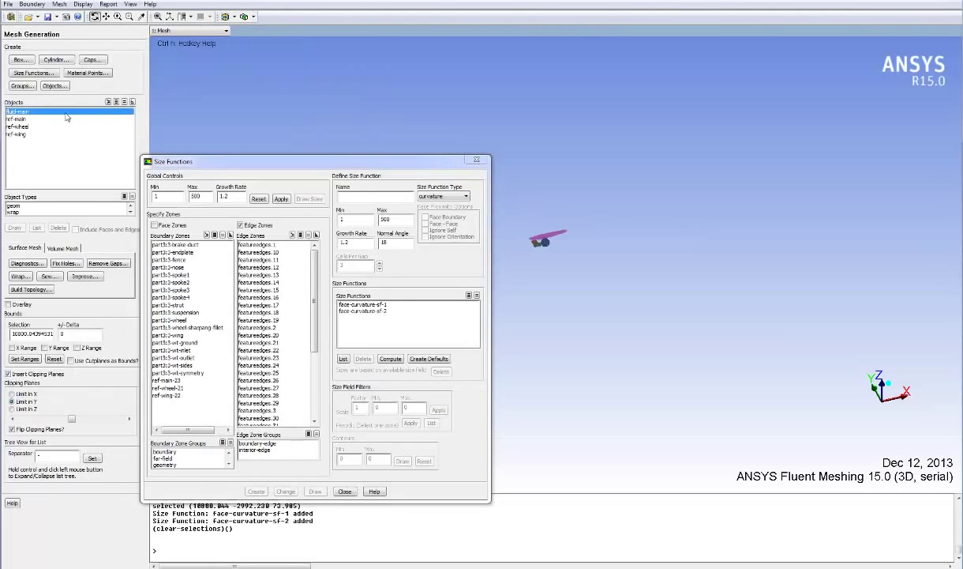
{"action": "left_click", "coordinate": [17, 228]}
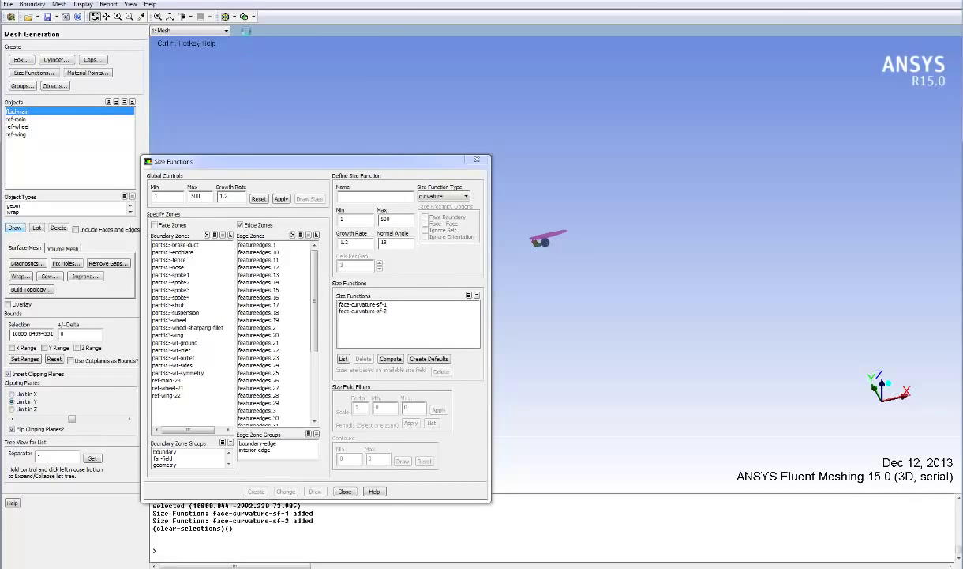
{"action": "left_click", "coordinate": [39, 374]}
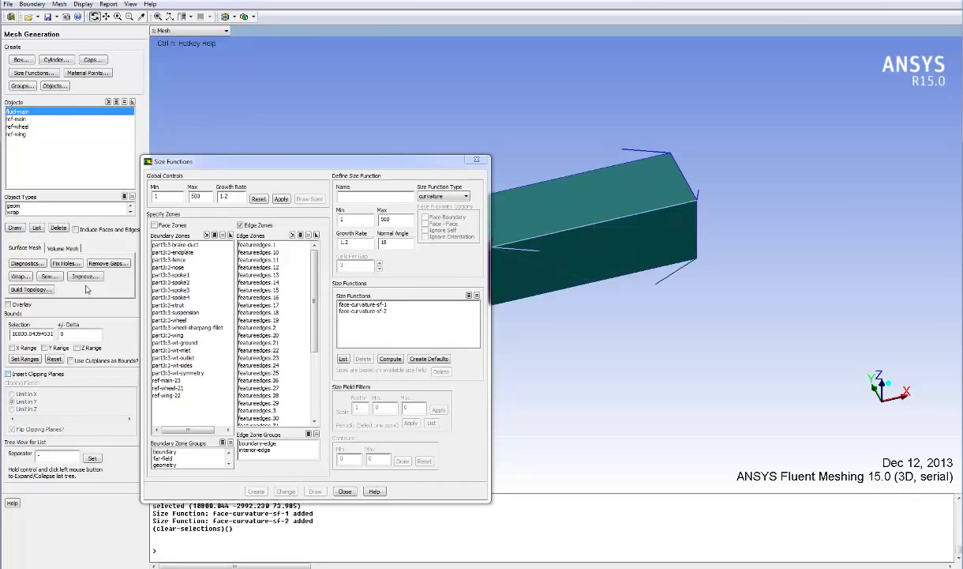
{"action": "left_click", "coordinate": [244, 17]}
{"action": "left_click", "coordinate": [268, 33]}
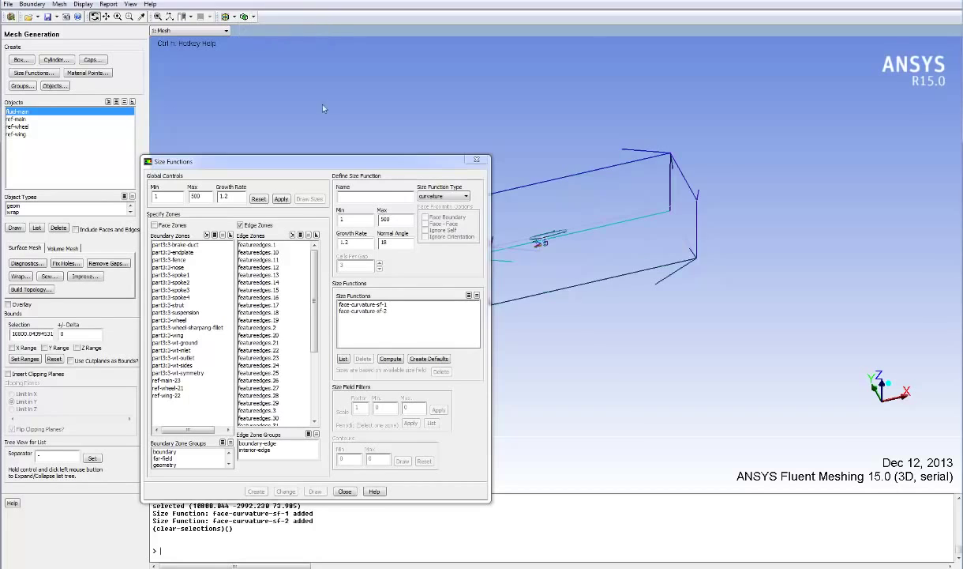
{"action": "left_click_drag", "start_coordinate": [316, 162], "coordinate": [206, 179]}
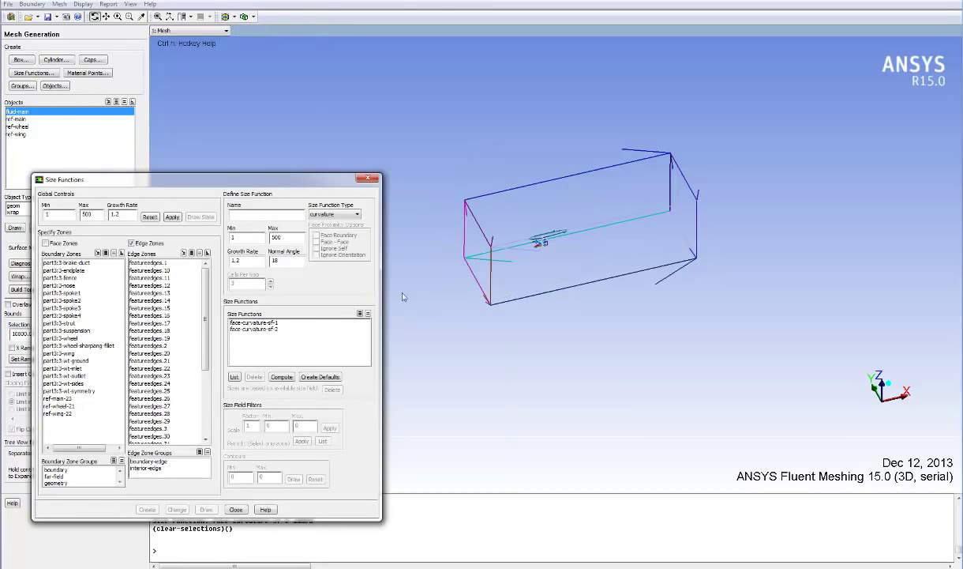
{"action": "middle_click_drag", "start_coordinate": [408, 107], "coordinate": [608, 318]}
{"action": "middle_click", "coordinate": [507, 275]}
{"action": "left_click_drag", "start_coordinate": [579, 256], "coordinate": [579, 243]}
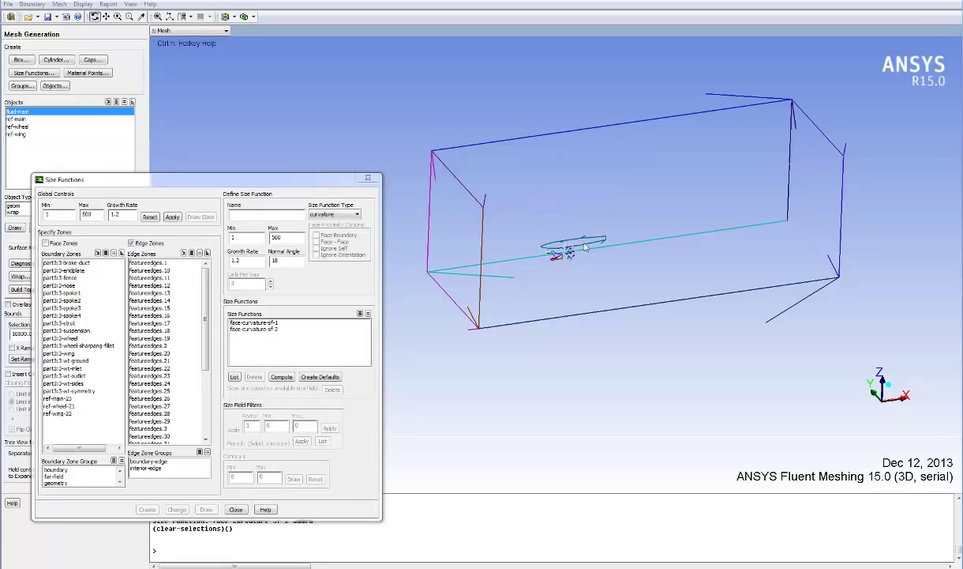
Step: Select all drawn edge zones using the zone filter and a polygon enclosing the whole wind tunnel box, and return to single selection
{"action": "key", "text": "ctrl+s"}
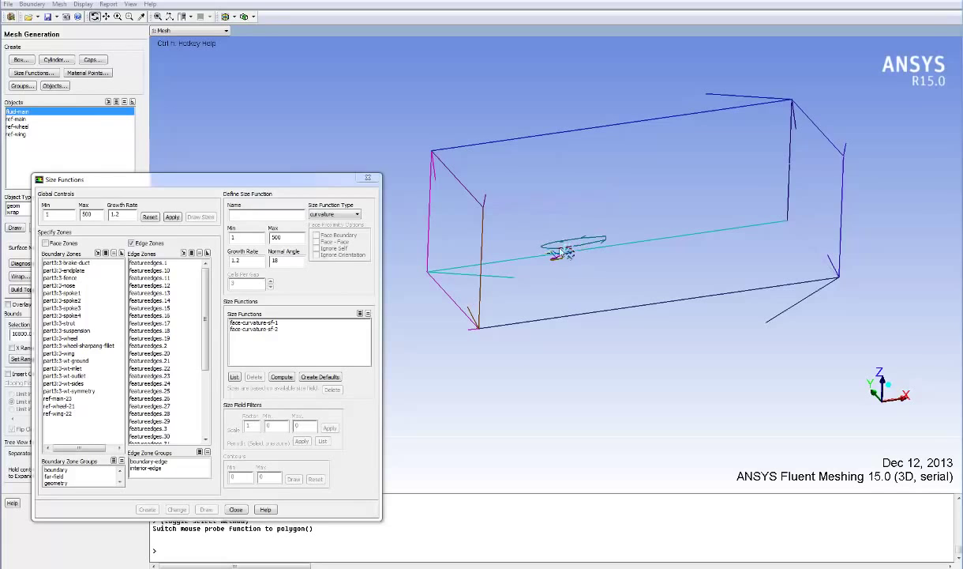
{"action": "key", "text": "ctrl+z"}
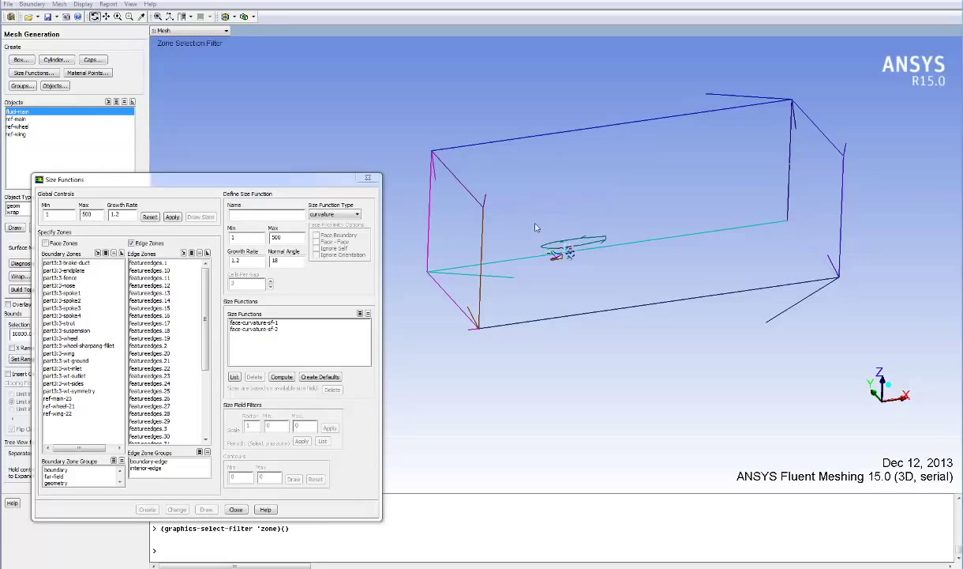
{"action": "right_click", "coordinate": [407, 118]}
{"action": "right_click", "coordinate": [420, 322]}
{"action": "right_click", "coordinate": [693, 396]}
{"action": "right_click", "coordinate": [887, 307]}
{"action": "right_click", "coordinate": [880, 120]}
{"action": "right_click", "coordinate": [732, 58]}
{"action": "middle_click", "coordinate": [354, 131]}
{"action": "left_click_drag", "start_coordinate": [547, 150], "coordinate": [597, 218]}
{"action": "key", "text": "ctrl+x"}
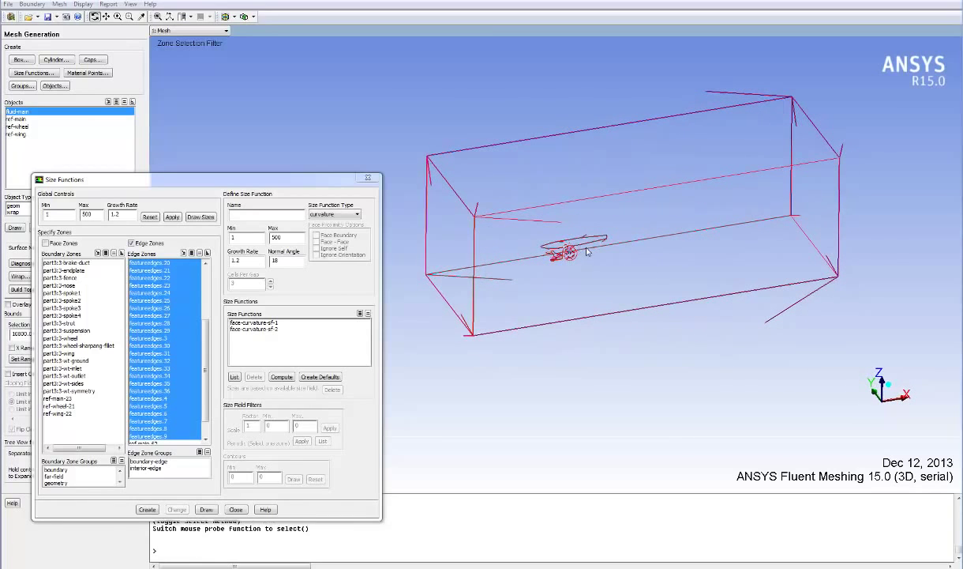
Step: Remove the outer wind tunnel box edges from the edge zone selection and draw only the remaining car edges
{"action": "right_click", "coordinate": [556, 326]}
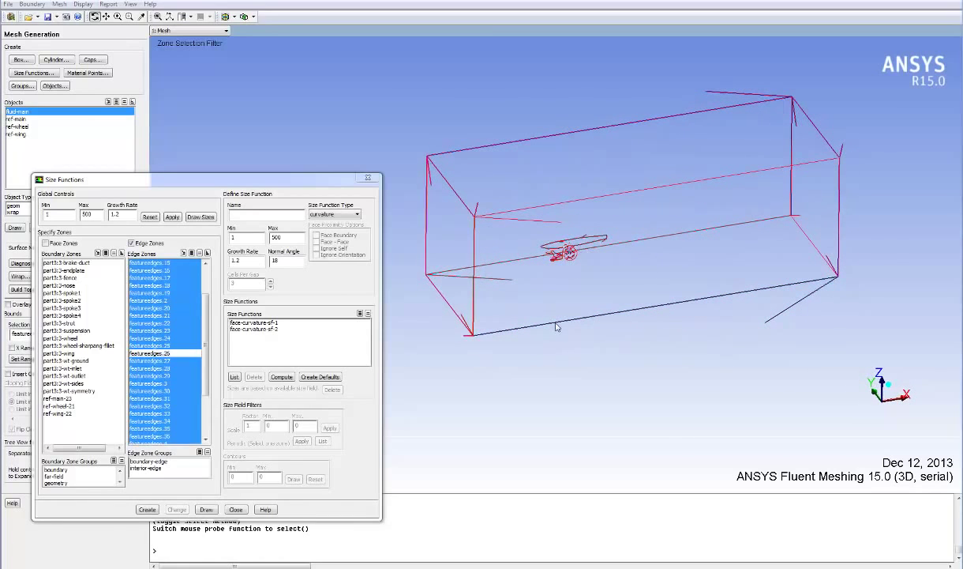
{"action": "right_click", "coordinate": [476, 314]}
{"action": "right_click", "coordinate": [455, 317]}
{"action": "right_click", "coordinate": [443, 274]}
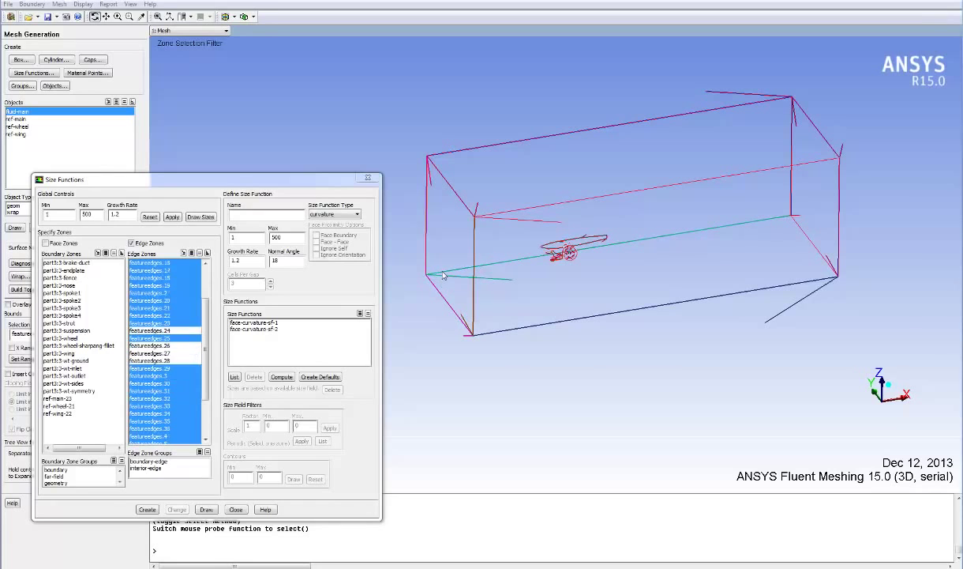
{"action": "right_click", "coordinate": [426, 242]}
{"action": "right_click", "coordinate": [452, 188]}
{"action": "right_click", "coordinate": [529, 202]}
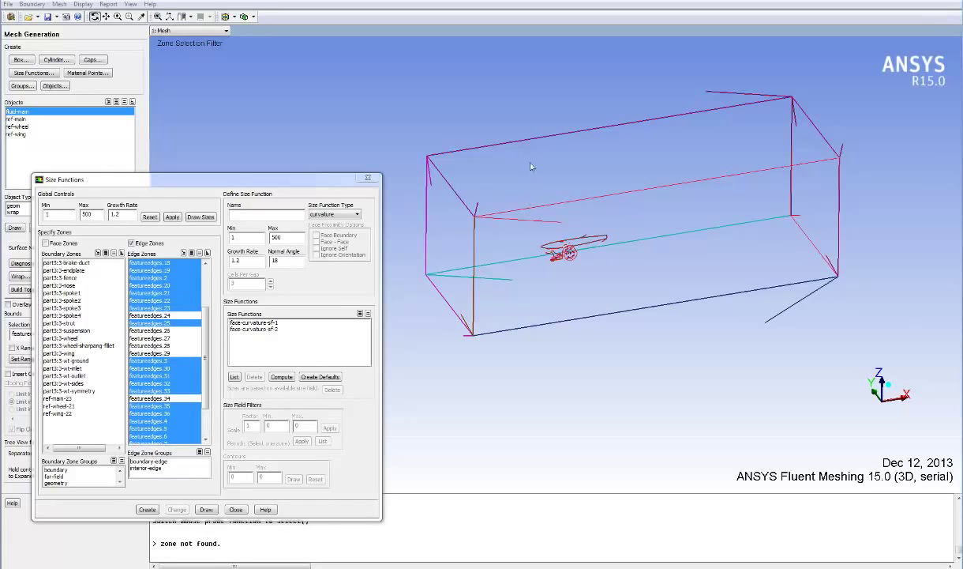
{"action": "right_click", "coordinate": [521, 145]}
{"action": "right_click", "coordinate": [595, 198]}
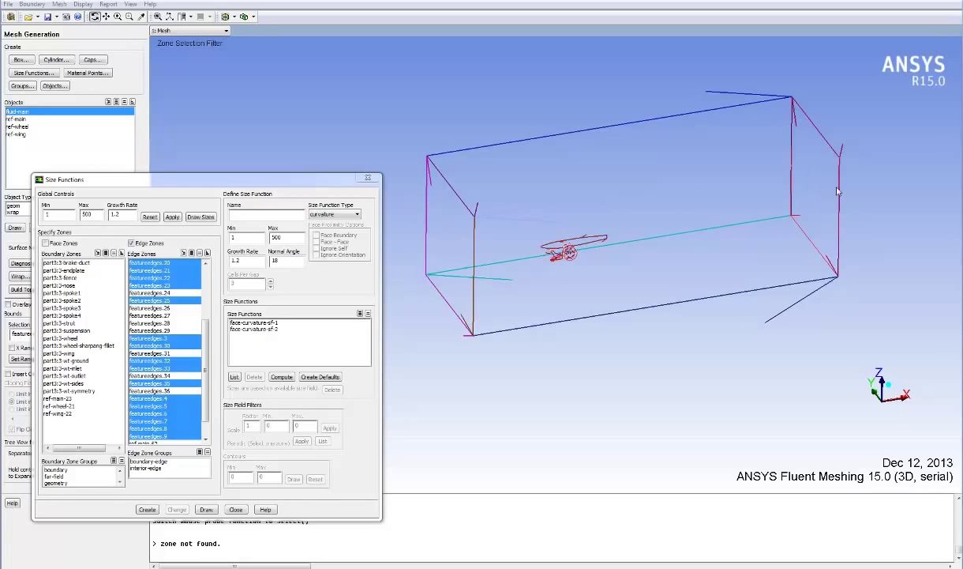
{"action": "right_click", "coordinate": [840, 191]}
{"action": "right_click", "coordinate": [790, 186]}
{"action": "right_click", "coordinate": [771, 227]}
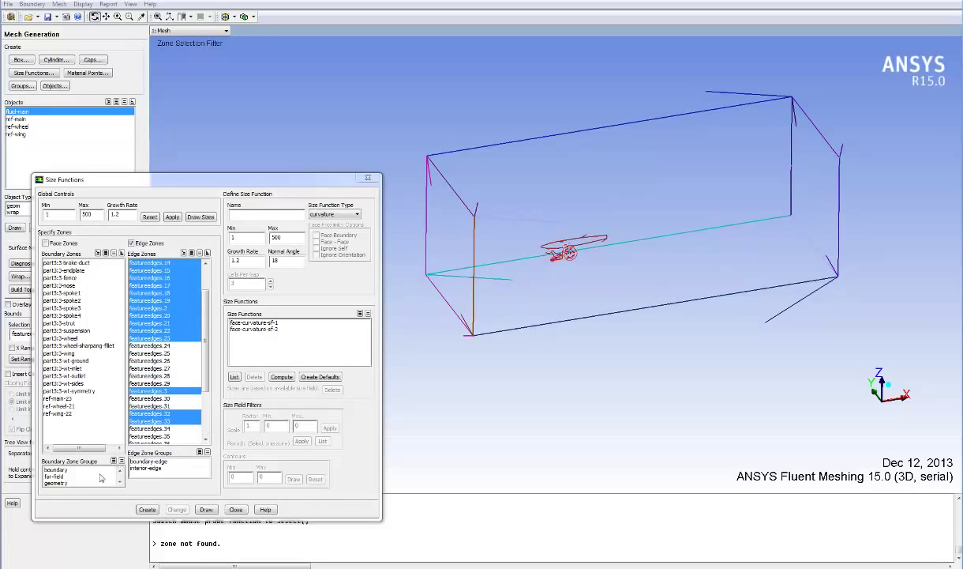
{"action": "left_click", "coordinate": [204, 510]}
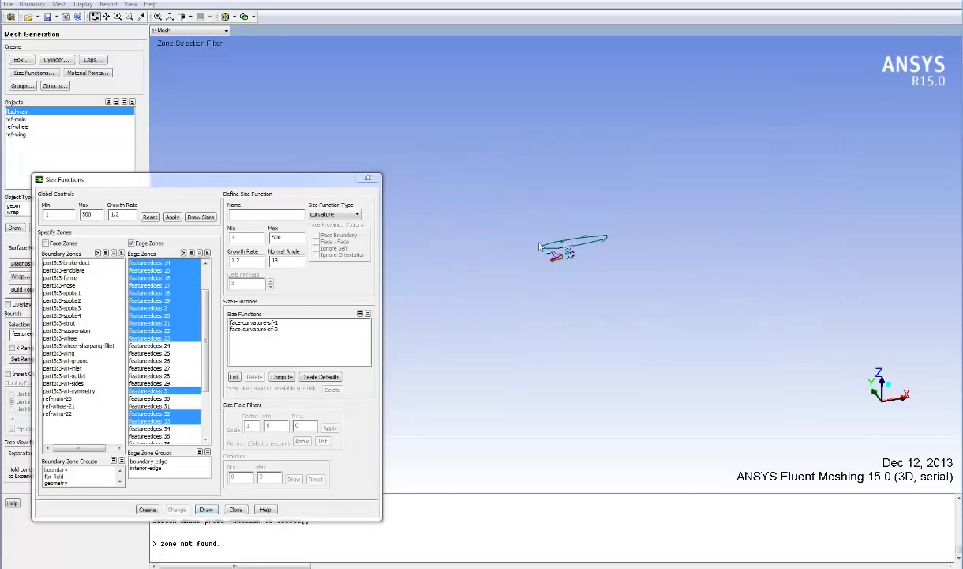
{"action": "left_click_drag", "start_coordinate": [488, 235], "coordinate": [511, 233]}
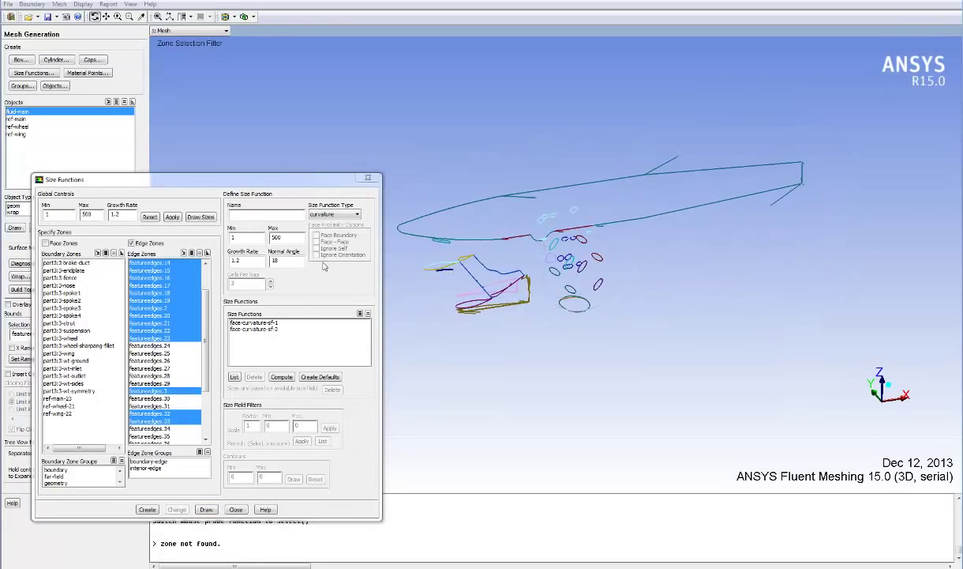
Step: Create a proximity size function on the selected car edge zones with minimum size 0.5 and maximum size 10
{"action": "left_click", "coordinate": [332, 215]}
{"action": "left_click", "coordinate": [321, 229]}
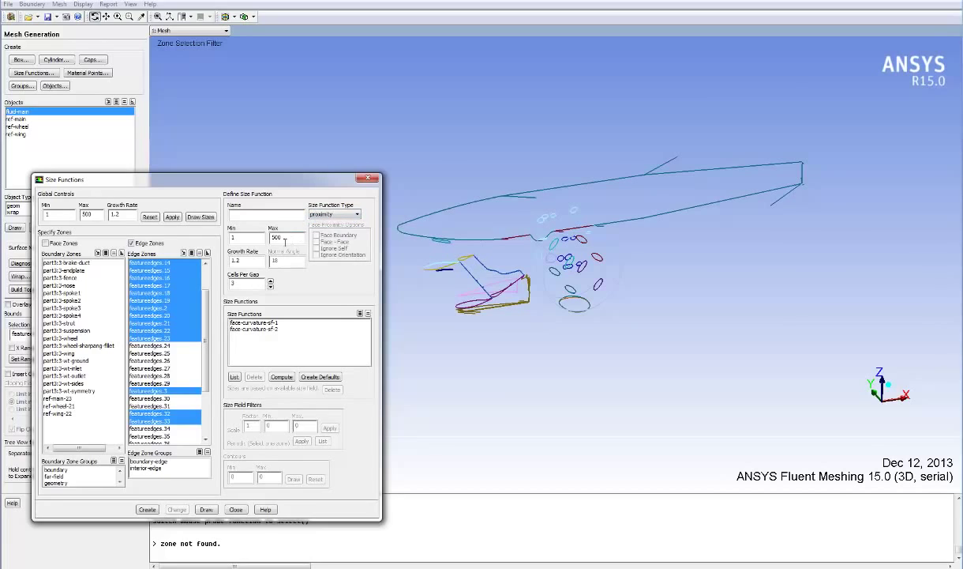
{"action": "key", "text": "shift+Tab"}
{"action": "type", "text": "0.5"}
{"action": "key", "text": "Tab"}
{"action": "type", "text": "10"}
{"action": "left_click", "coordinate": [148, 509]}
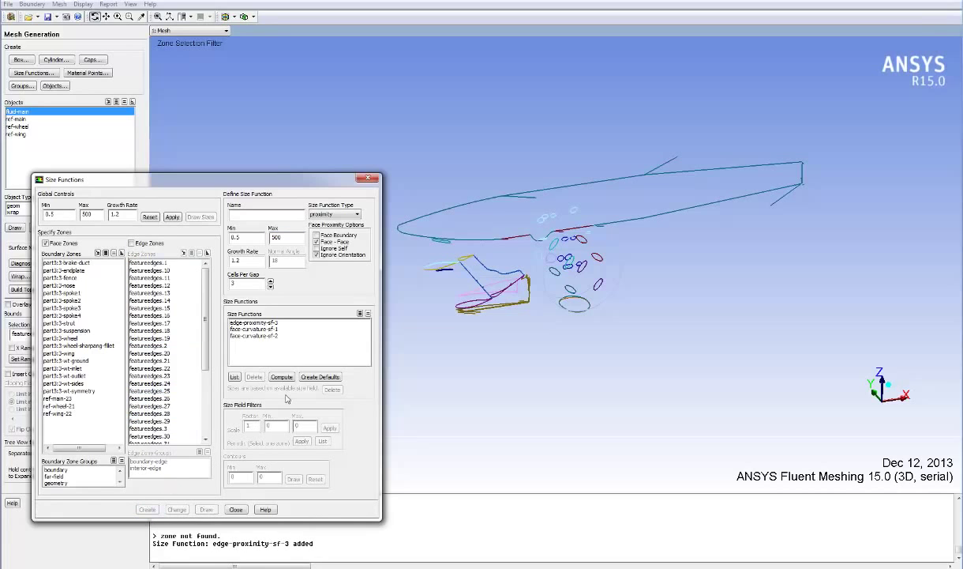
Step: Create a boi size function on the face zone ref-main-23 with maximum size 300
{"action": "left_click", "coordinate": [74, 398]}
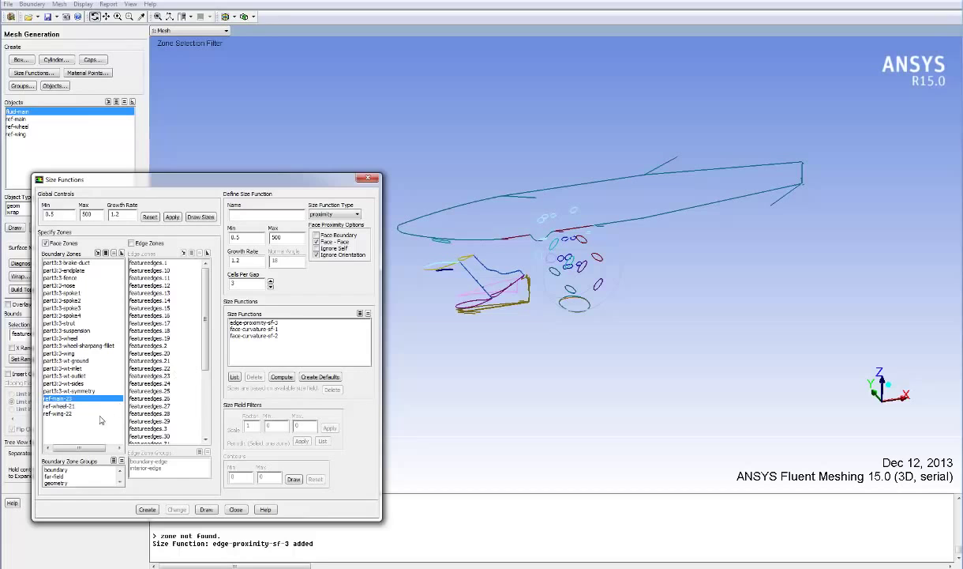
{"action": "left_click", "coordinate": [330, 215]}
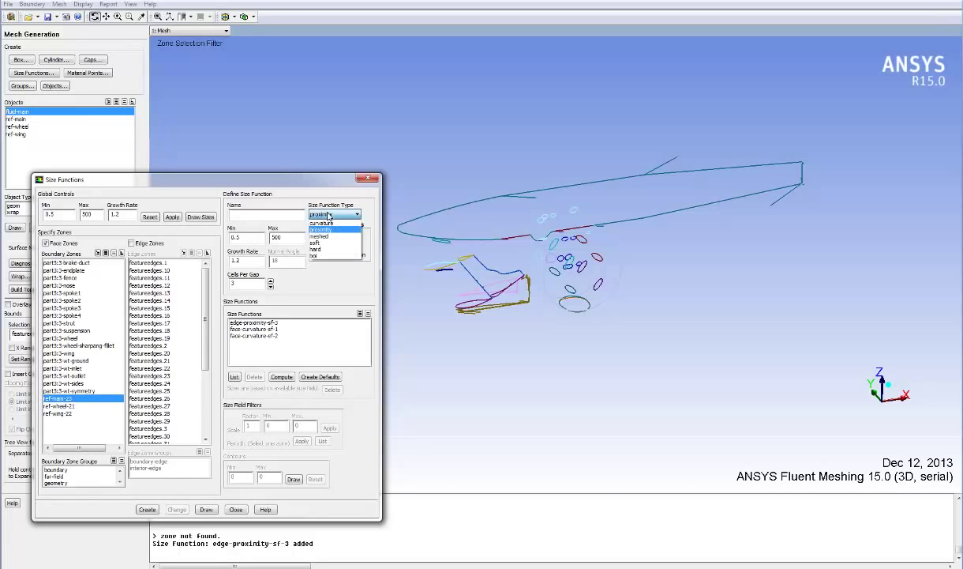
{"action": "left_click", "coordinate": [315, 255]}
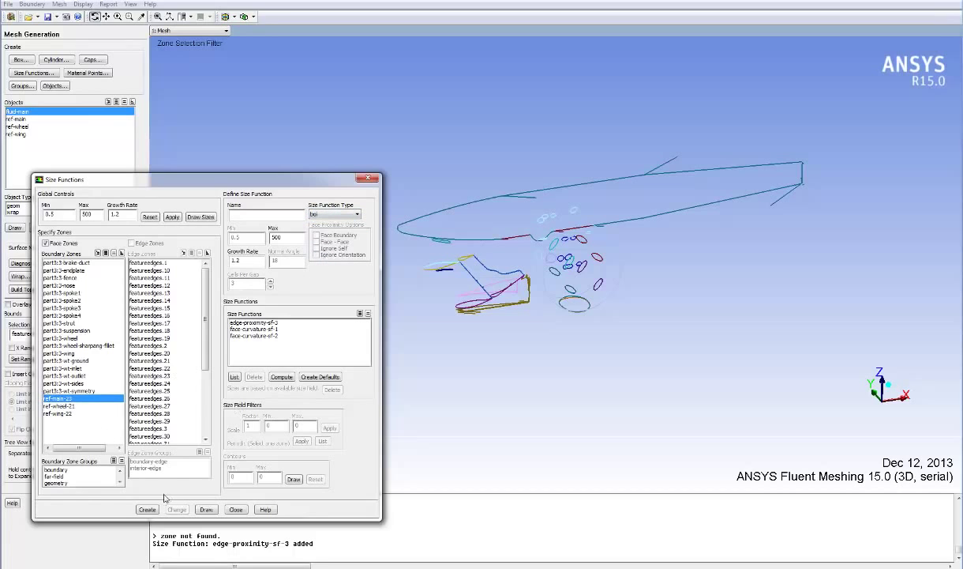
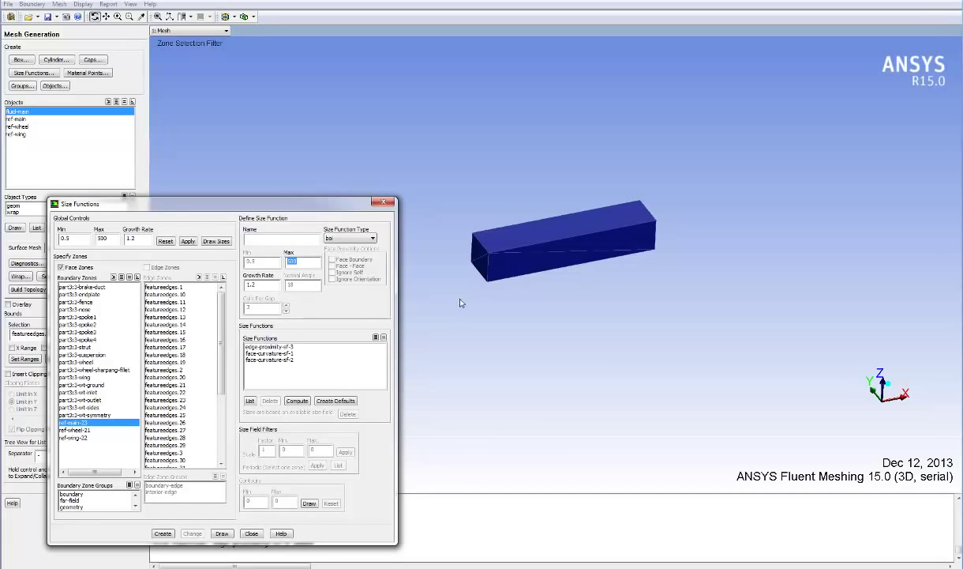
{"action": "type", "text": "300"}
{"action": "left_click", "coordinate": [162, 533]}
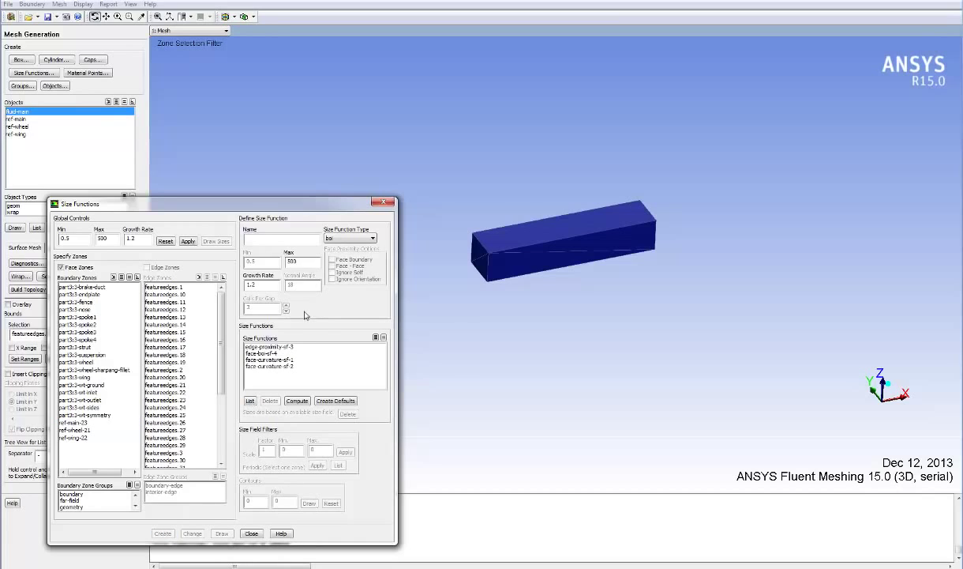
Step: Create a boi size function on the face zone ref-wheel-21 with maximum size 20
{"action": "left_click", "coordinate": [91, 430]}
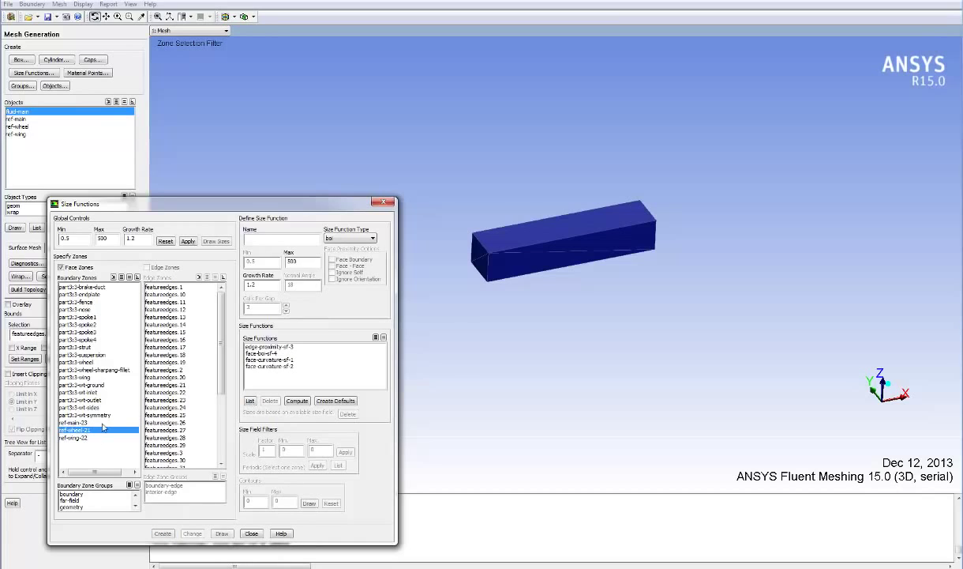
{"action": "double_click", "coordinate": [312, 259]}
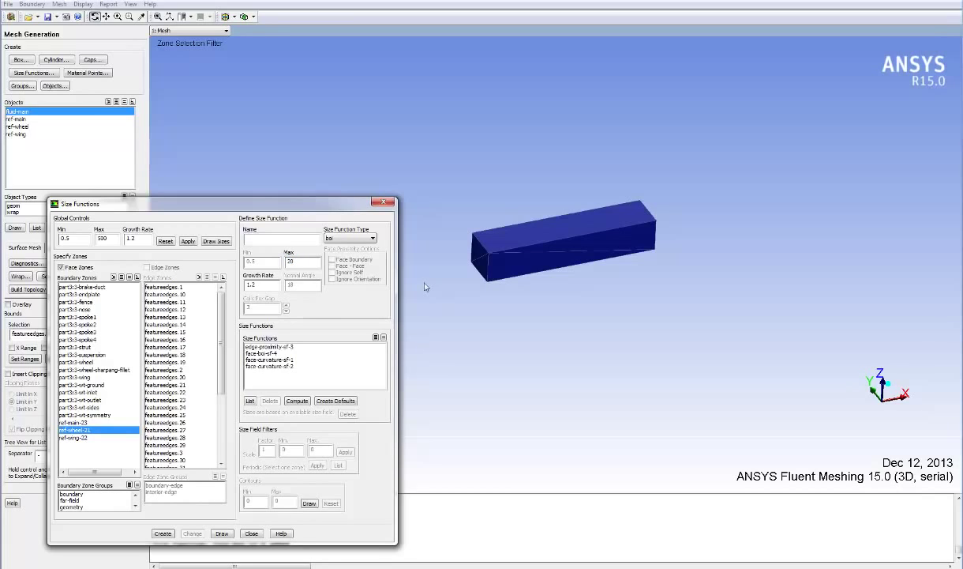
{"action": "left_click", "coordinate": [162, 533]}
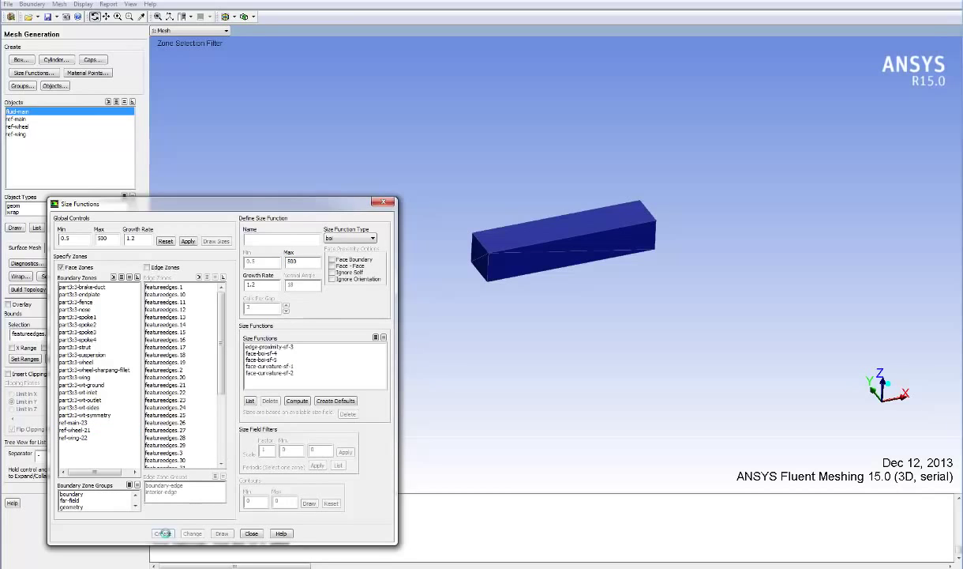
Step: Create a boi size function on the face zone ref-wing-22 with maximum size 500 and close the size function settings
{"action": "left_click", "coordinate": [85, 437]}
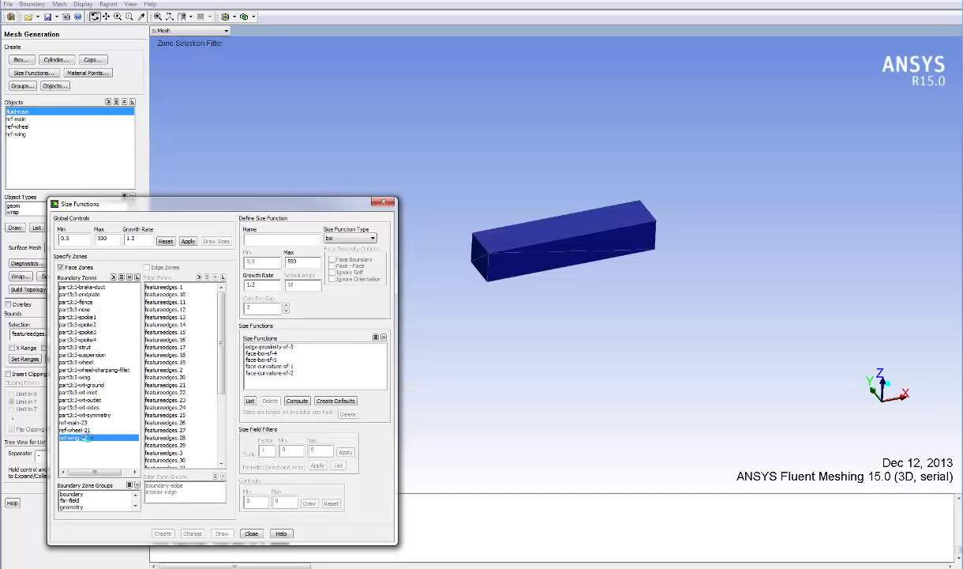
{"action": "double_click", "coordinate": [302, 261]}
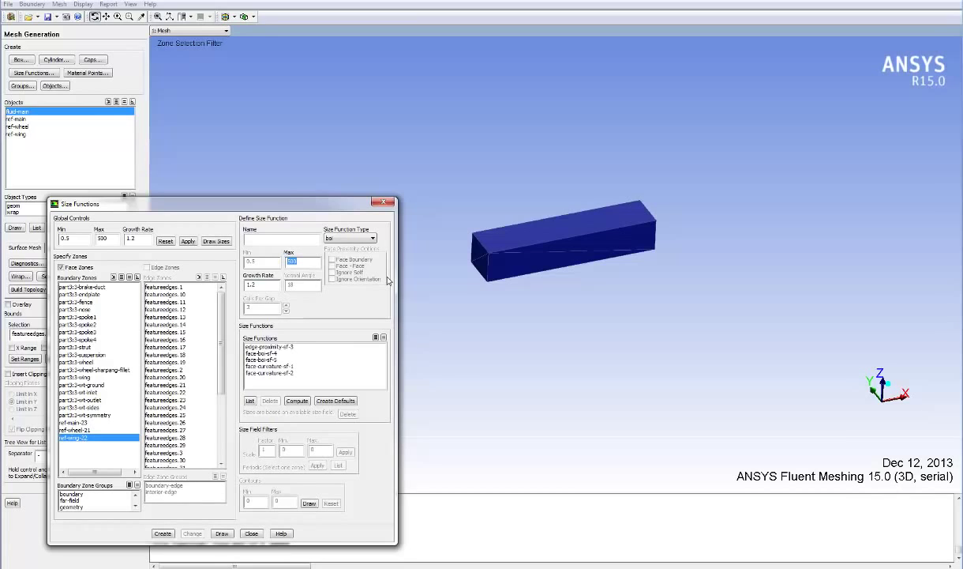
{"action": "type", "text": "500"}
{"action": "left_click", "coordinate": [163, 533]}
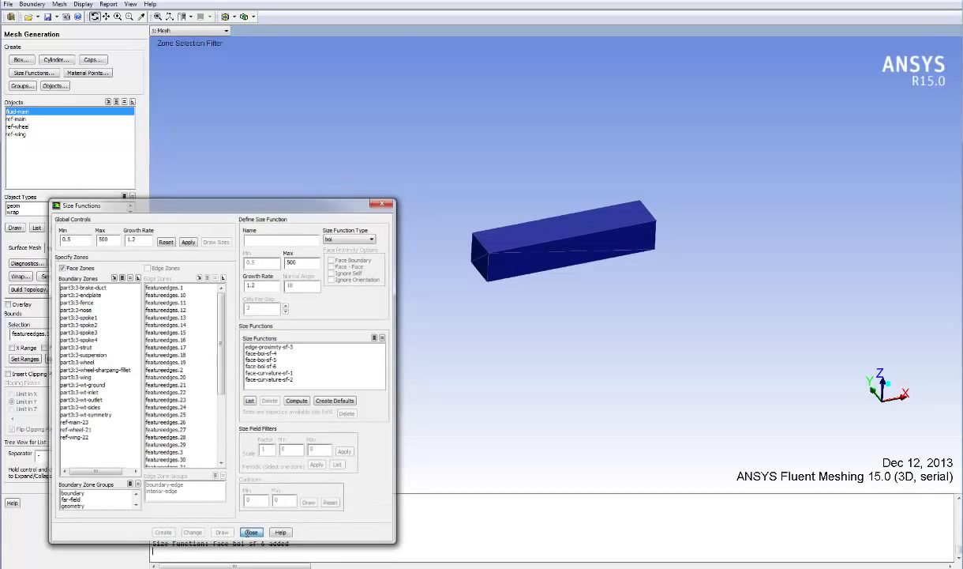
{"action": "left_click", "coordinate": [251, 533]}
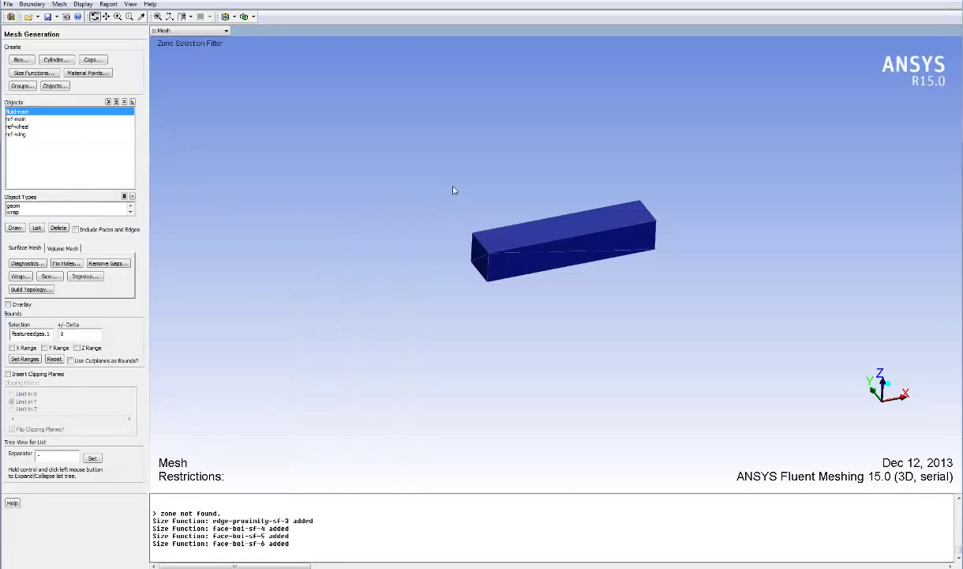
Step: Compute the size field from the defined size functions and draw the fluid-main object
{"action": "left_click", "coordinate": [32, 73]}
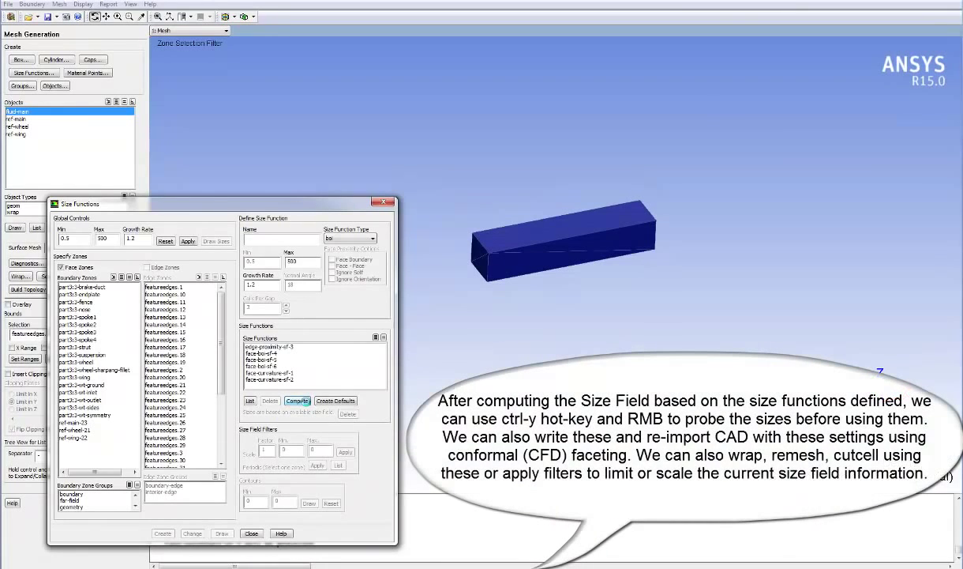
{"action": "left_click", "coordinate": [297, 400]}
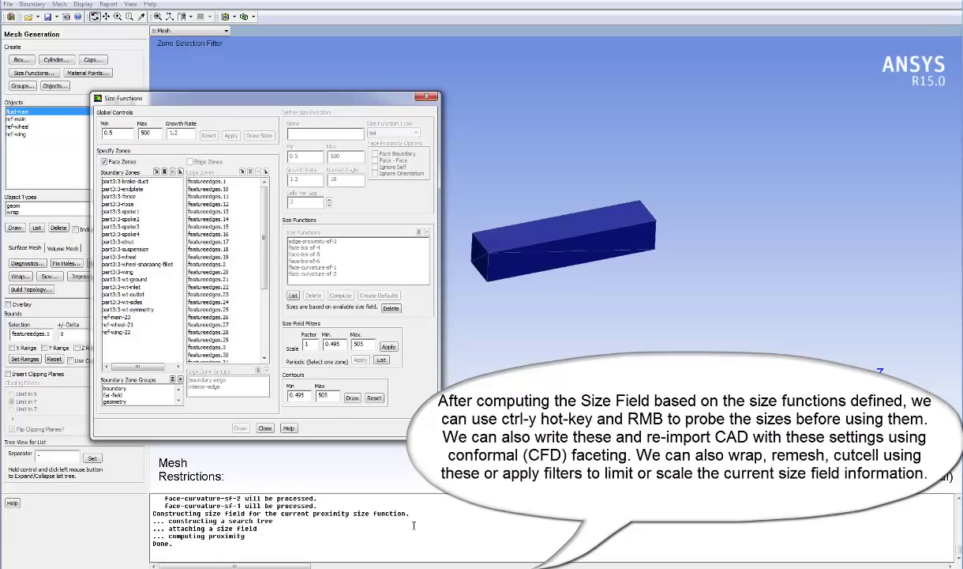
{"action": "left_click", "coordinate": [264, 427]}
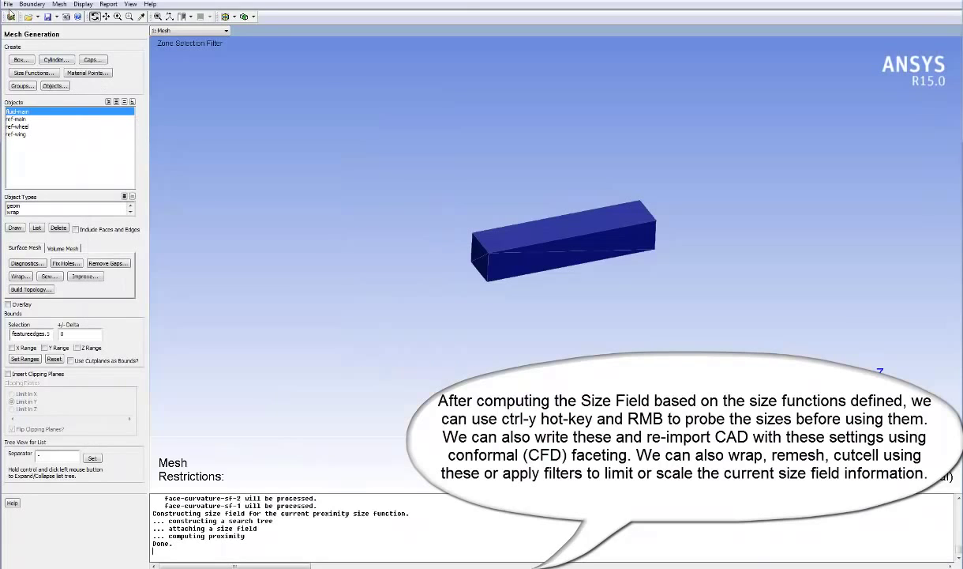
{"action": "left_click", "coordinate": [18, 227]}
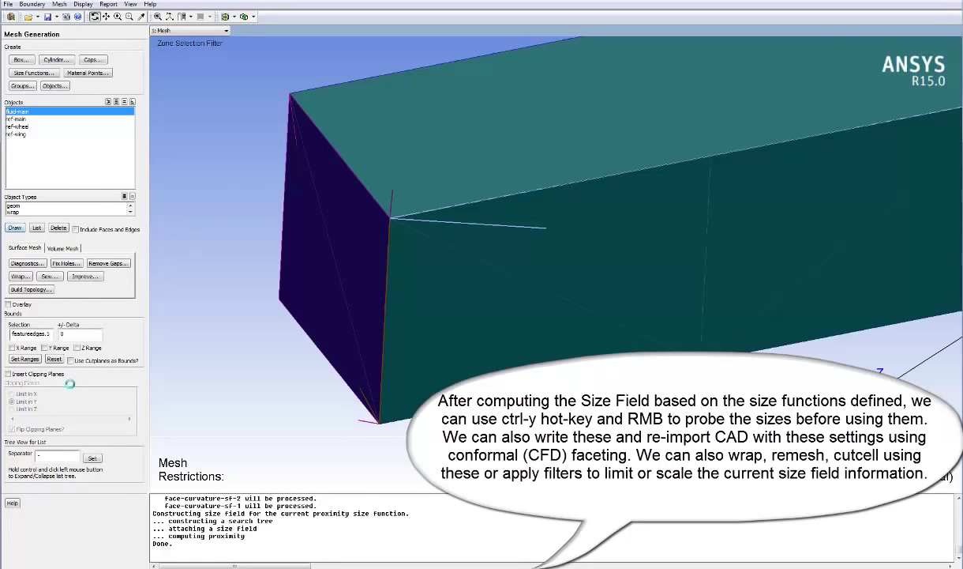
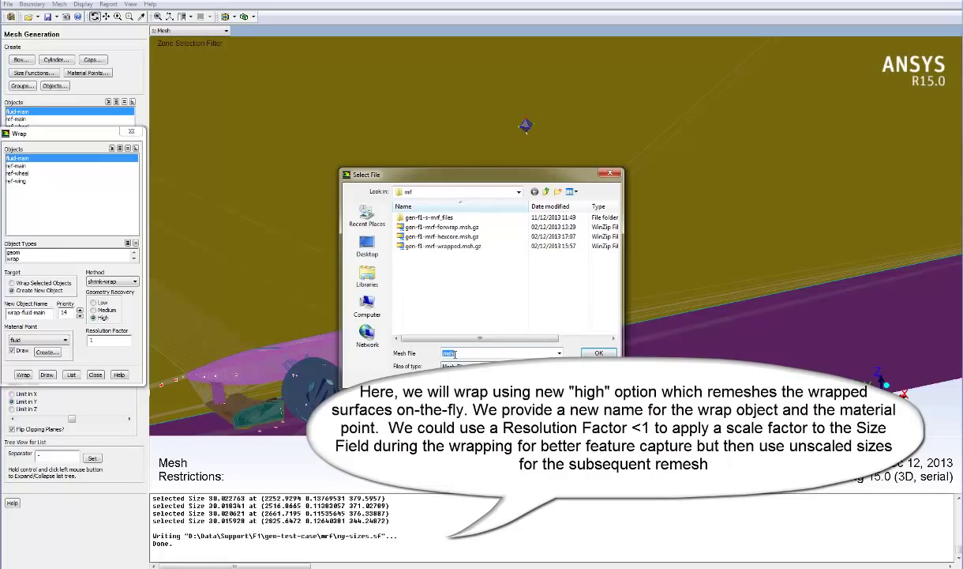
Step: Save the mesh as wrap-setup.msh.gz and shrink-wrap fluid-main into the new object wrap-fluid-main
{"action": "type", "text": "wrap-setup.msh.gz"}
{"action": "key", "text": "Return"}
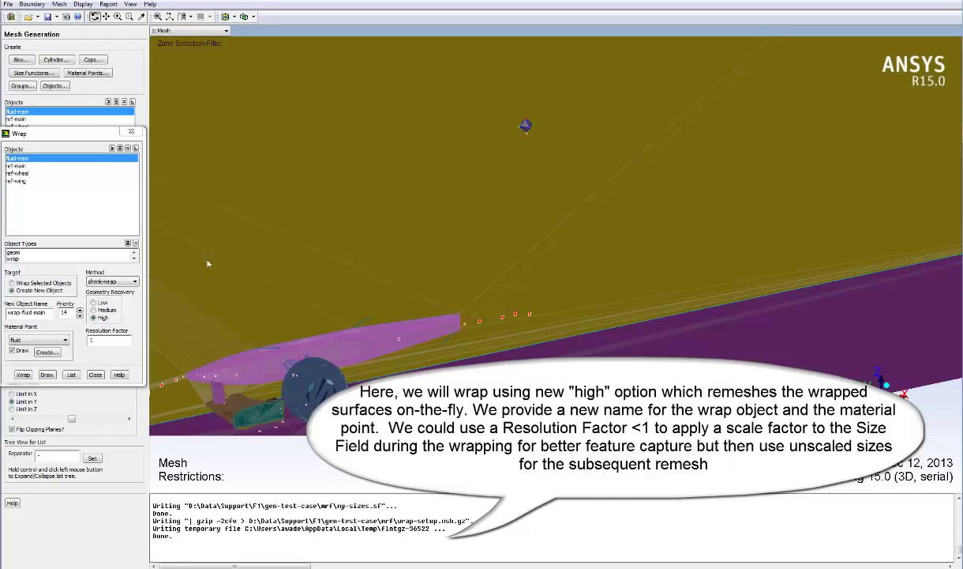
{"action": "left_click", "coordinate": [23, 375]}
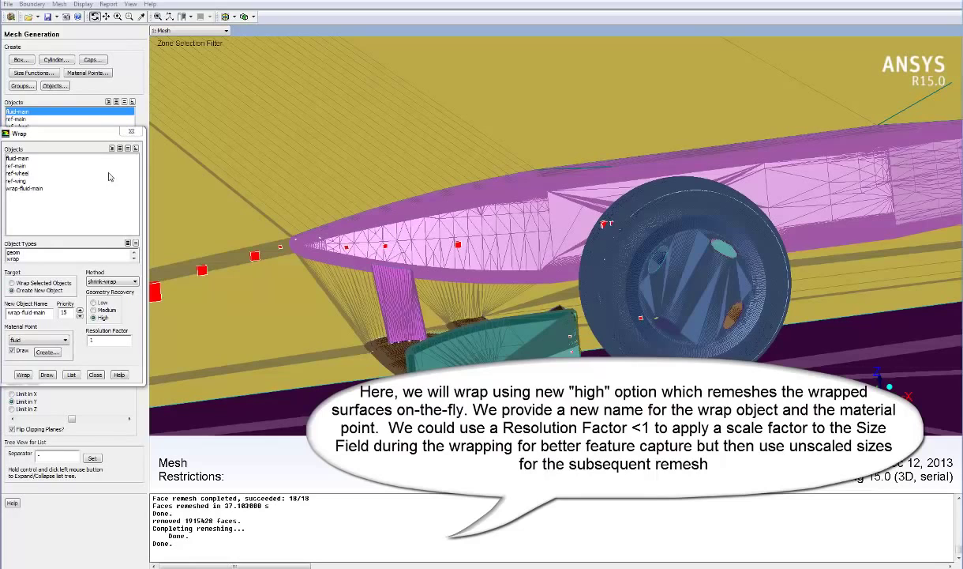
{"action": "left_click", "coordinate": [131, 131]}
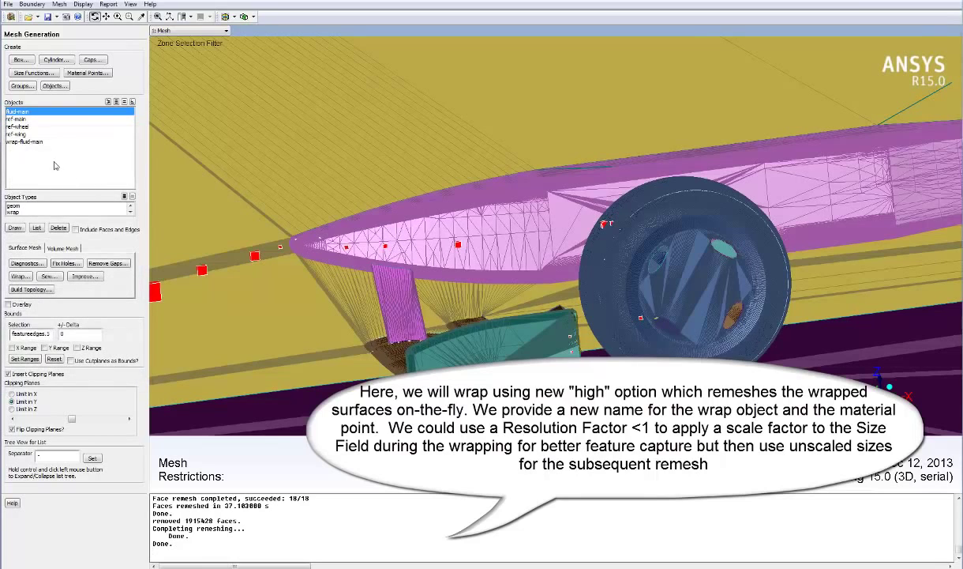
Step: Draw only wrap-fluid-main and examine its surface mesh around the car nose, front wing, wheel and ground
{"action": "left_click", "coordinate": [36, 111]}
{"action": "left_click", "coordinate": [28, 142]}
{"action": "left_click", "coordinate": [15, 227]}
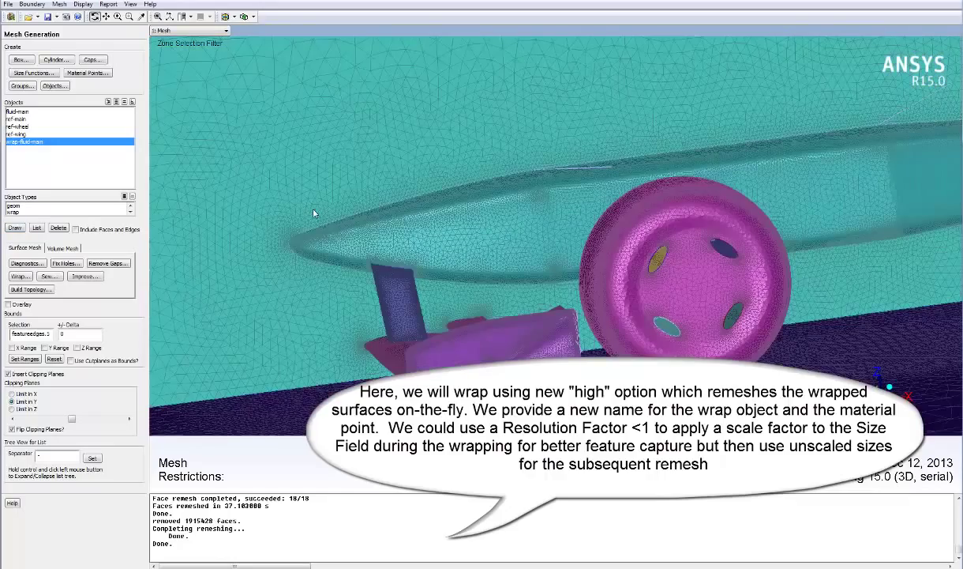
{"action": "left_click_drag", "start_coordinate": [367, 225], "coordinate": [586, 312]}
{"action": "middle_click_drag", "start_coordinate": [492, 241], "coordinate": [668, 371]}
{"action": "middle_click_drag", "start_coordinate": [746, 353], "coordinate": [514, 182]}
{"action": "left_click_drag", "start_coordinate": [556, 225], "coordinate": [583, 183]}
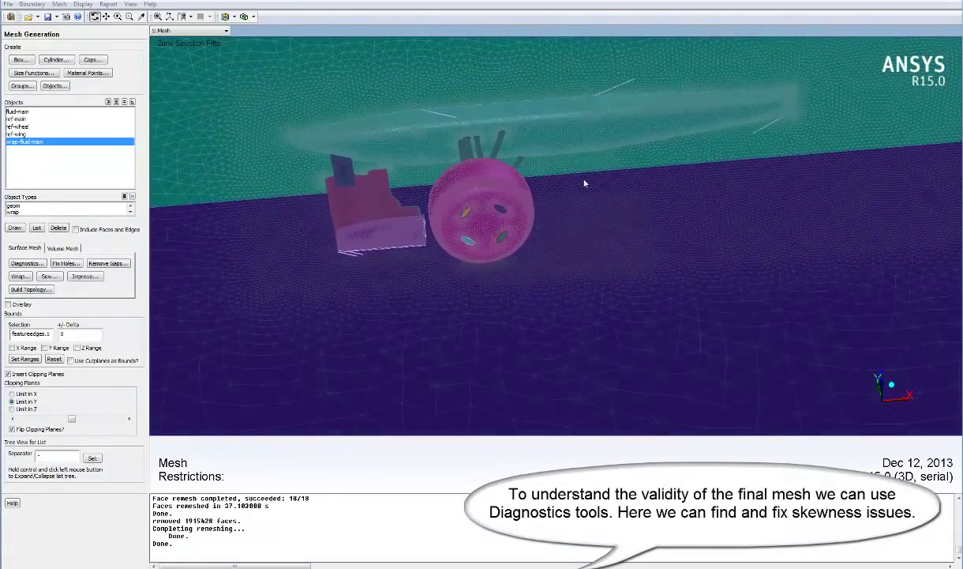
{"action": "middle_click", "coordinate": [515, 174]}
{"action": "left_click_drag", "start_coordinate": [516, 174], "coordinate": [492, 129]}
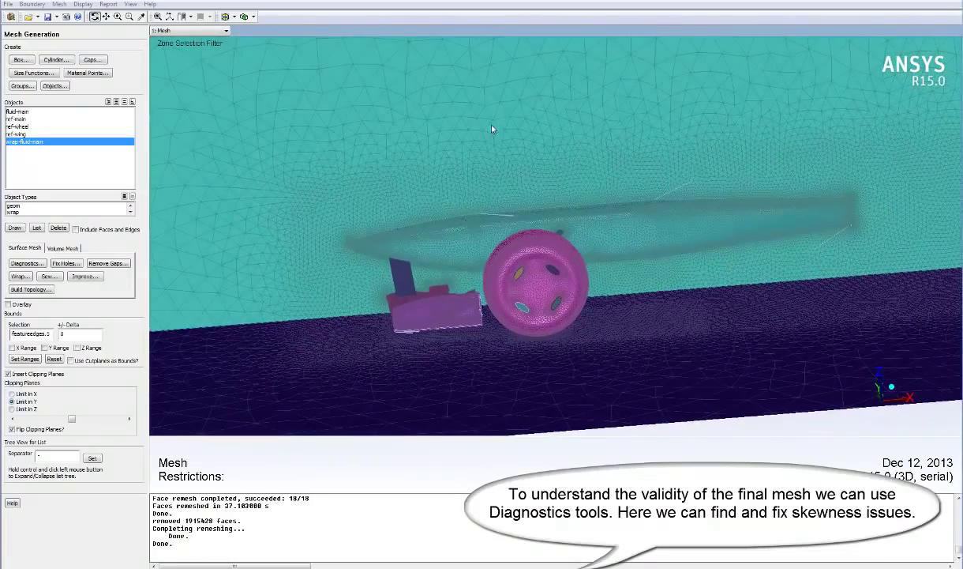
Step: Open the diagnostic tools for wrap-fluid-main, mark faces with skewness above 0.7 and print the object's quality summary
{"action": "left_click", "coordinate": [30, 263]}
{"action": "left_click", "coordinate": [42, 202]}
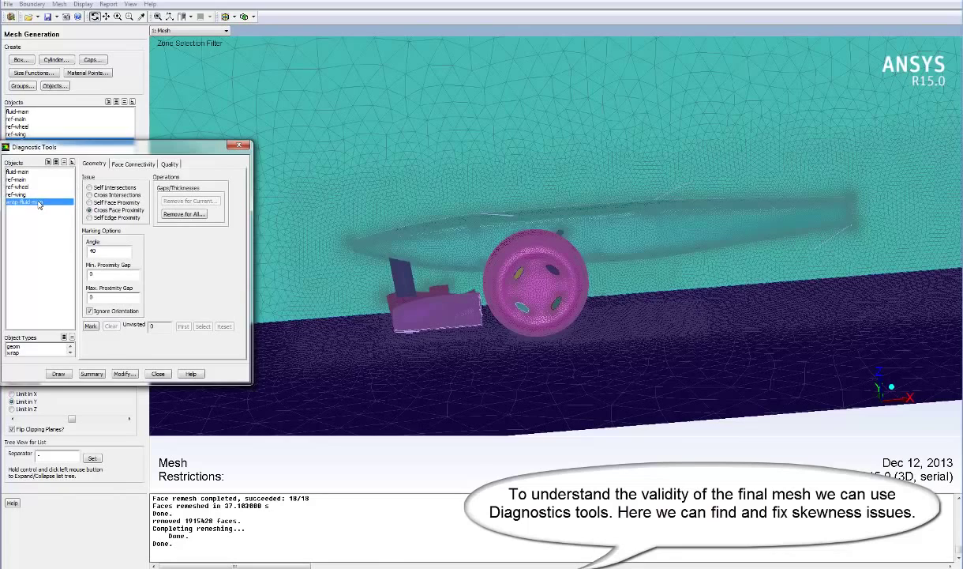
{"action": "left_click", "coordinate": [168, 163]}
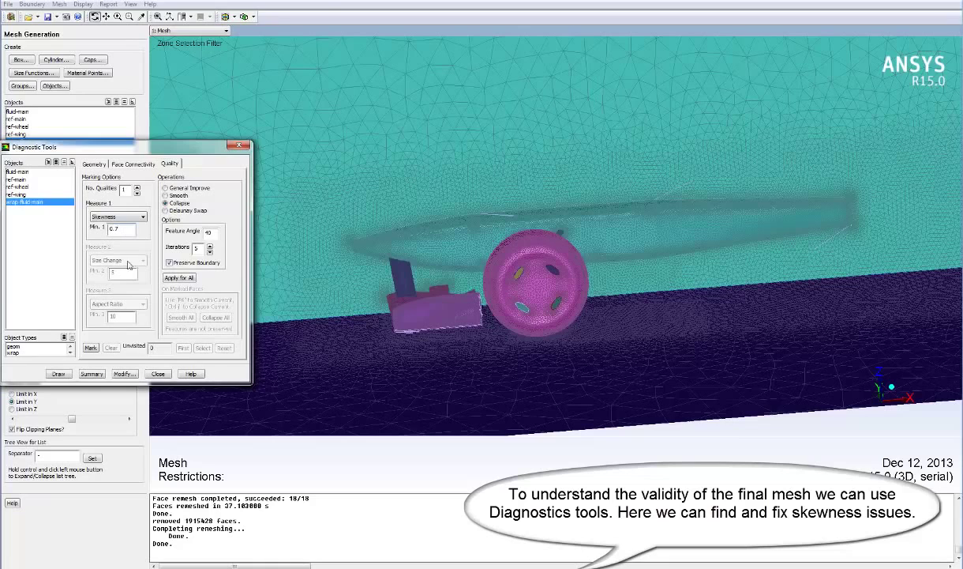
{"action": "left_click", "coordinate": [90, 347]}
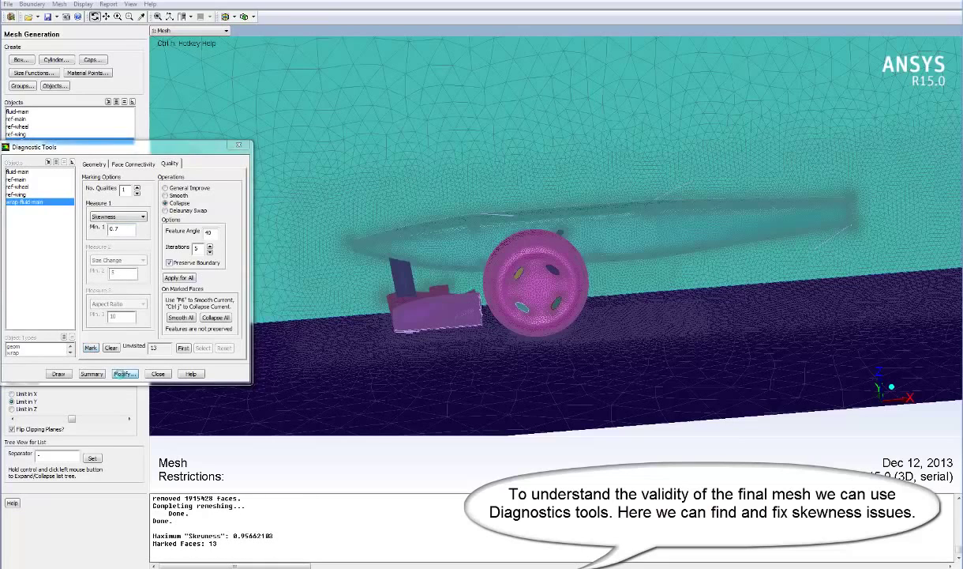
{"action": "left_click", "coordinate": [118, 371]}
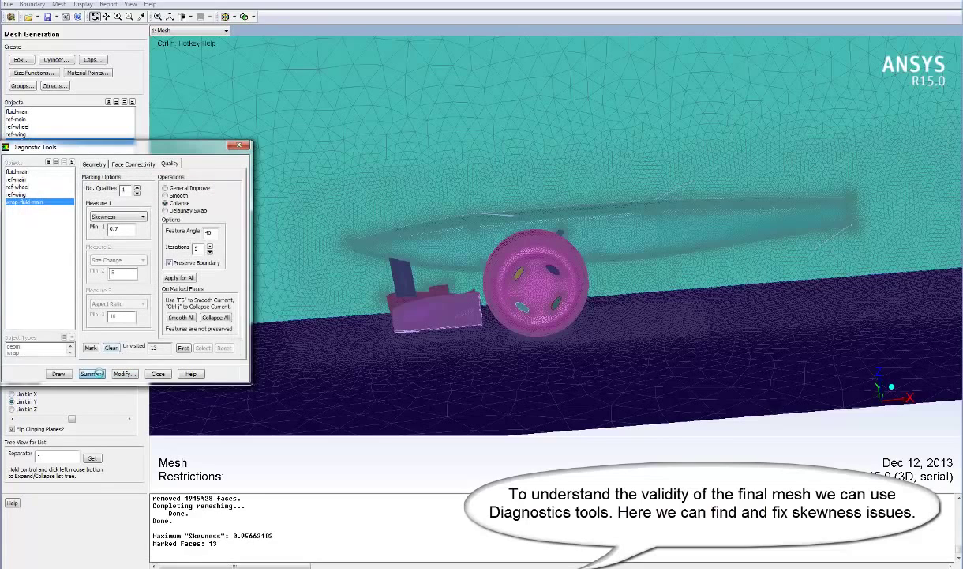
{"action": "left_click", "coordinate": [99, 375]}
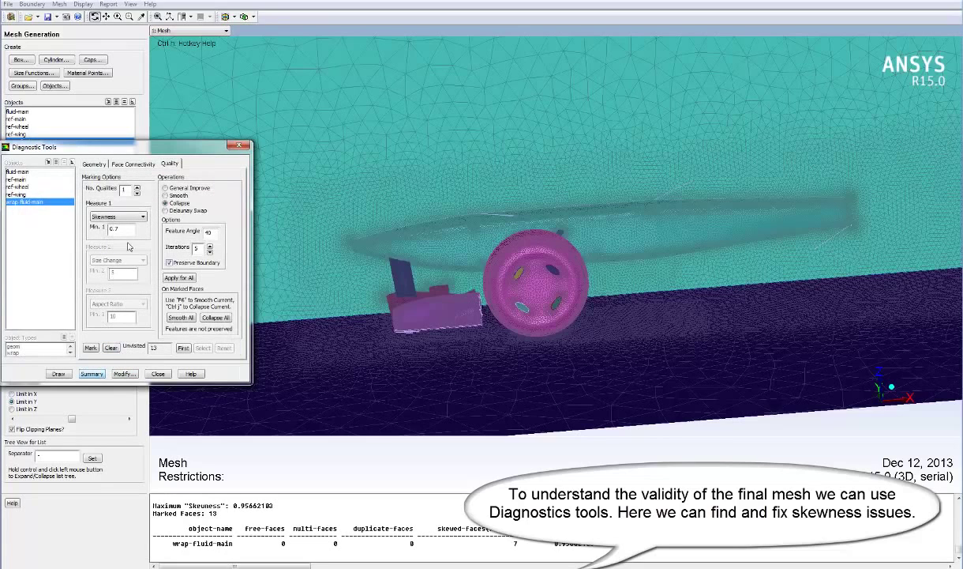
Step: Apply General Improve to all of wrap-fluid-main with feature angle 30, 5 iterations and the boundary preserved
{"action": "left_click", "coordinate": [191, 188]}
{"action": "left_click", "coordinate": [181, 278]}
{"action": "left_click", "coordinate": [181, 278]}
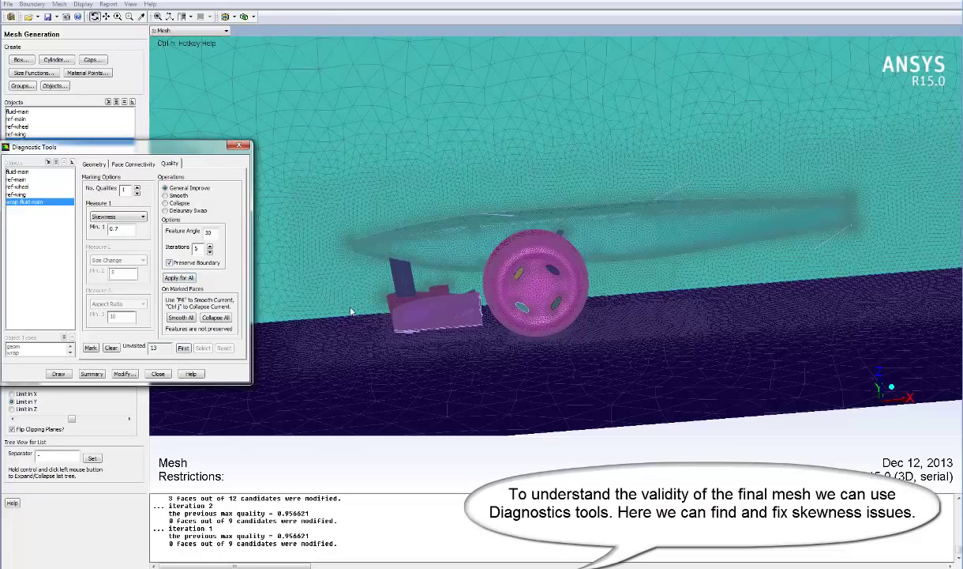
Step: Examine the wrapped surface mesh around the suspension arms and the upper edge of the front wing strut
{"action": "left_click_drag", "start_coordinate": [424, 249], "coordinate": [405, 300]}
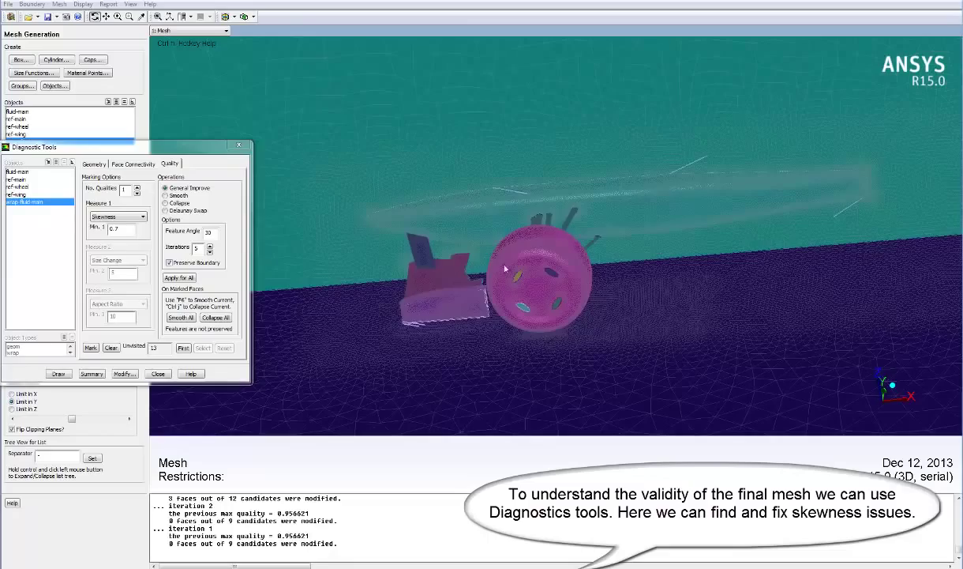
{"action": "left_click_drag", "start_coordinate": [505, 265], "coordinate": [652, 258]}
{"action": "middle_click_drag", "start_coordinate": [458, 198], "coordinate": [525, 239]}
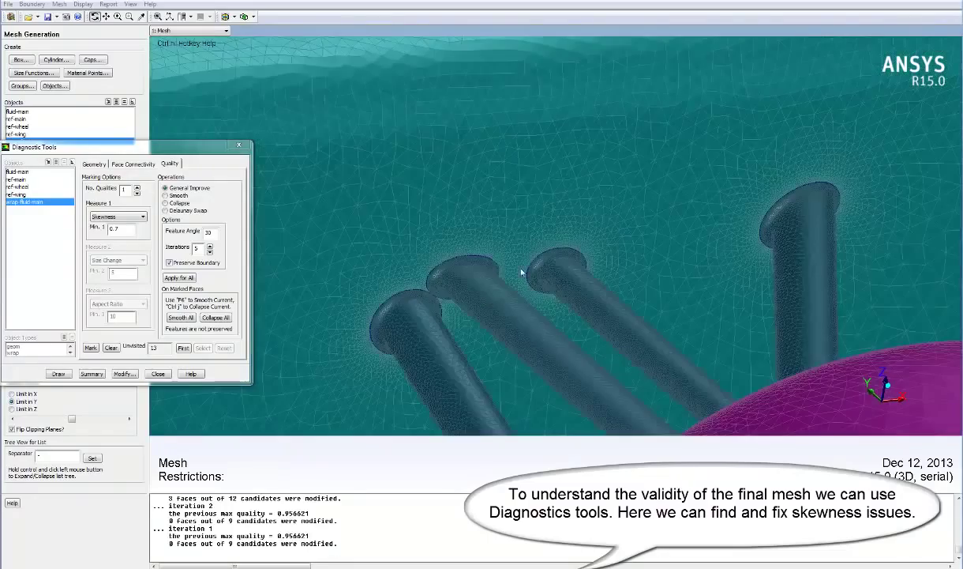
{"action": "left_click_drag", "start_coordinate": [521, 273], "coordinate": [574, 256]}
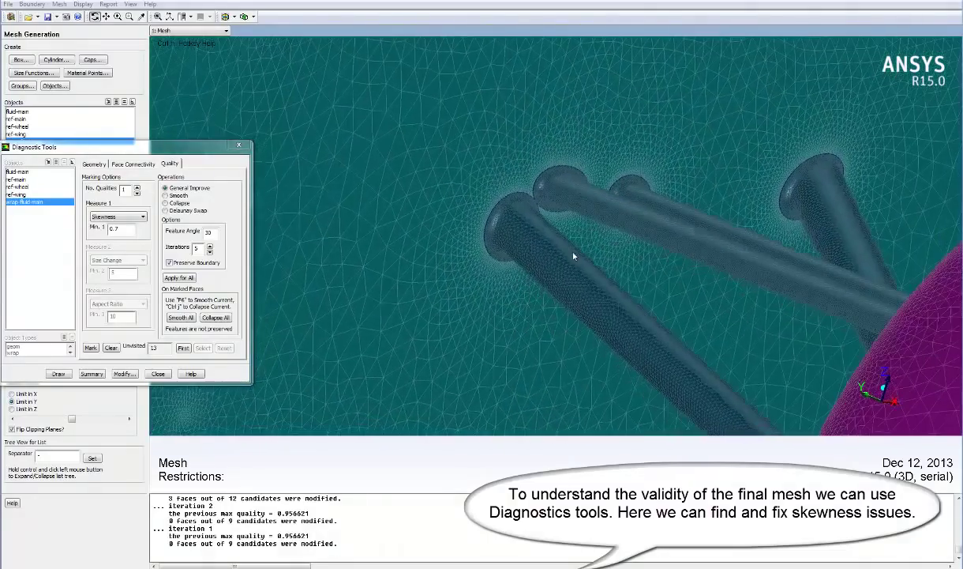
{"action": "middle_click_drag", "start_coordinate": [604, 364], "coordinate": [534, 282]}
{"action": "mouse_move", "coordinate": [544, 282]}
{"action": "left_mouse_down"}
{"action": "mouse_move", "coordinate": [601, 289]}
{"action": "mouse_move", "coordinate": [544, 297]}
{"action": "left_mouse_up"}
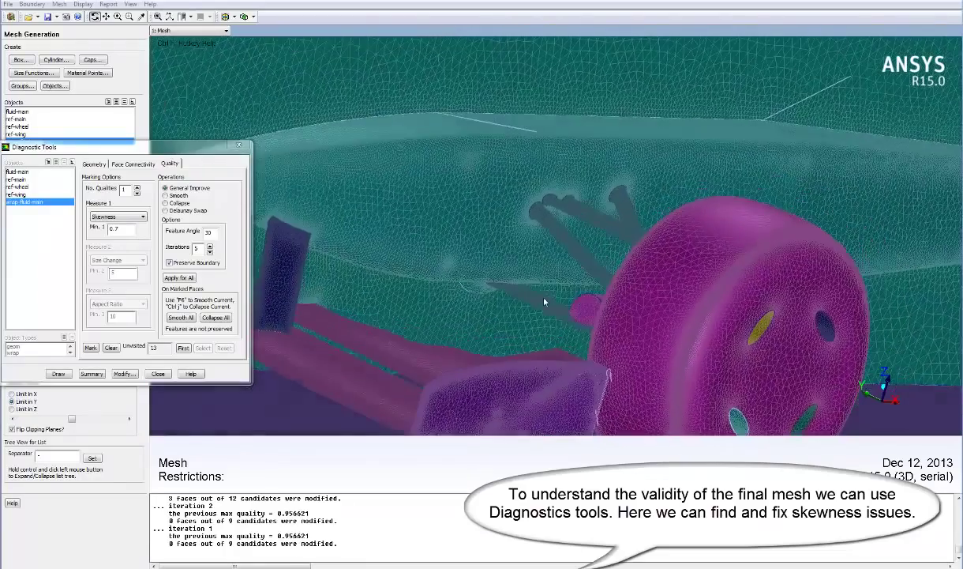
{"action": "middle_click", "coordinate": [277, 223]}
{"action": "middle_click_drag", "start_coordinate": [532, 215], "coordinate": [555, 248]}
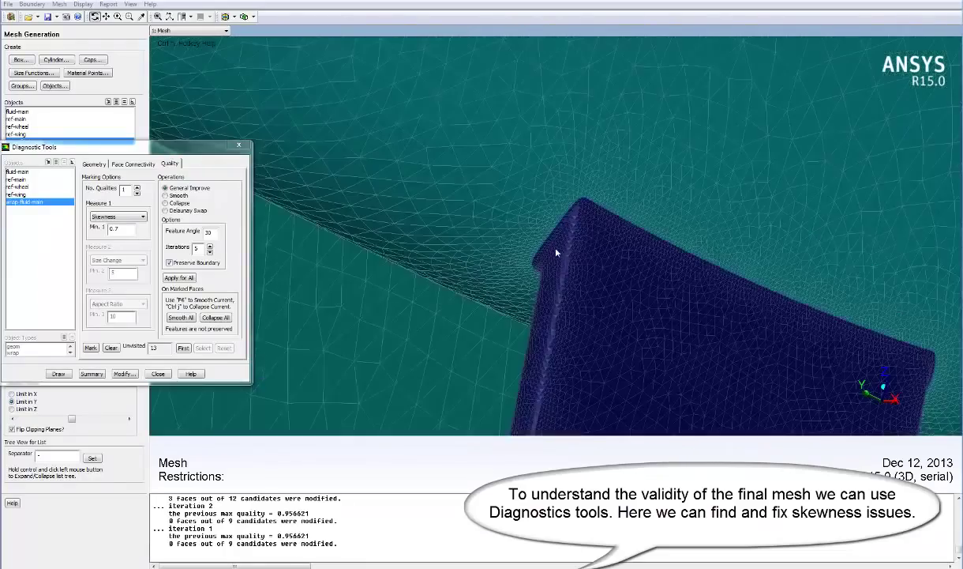
{"action": "mouse_move", "coordinate": [556, 253]}
{"action": "left_mouse_down"}
{"action": "mouse_move", "coordinate": [631, 260]}
{"action": "mouse_move", "coordinate": [530, 252]}
{"action": "mouse_move", "coordinate": [570, 261]}
{"action": "left_mouse_up"}
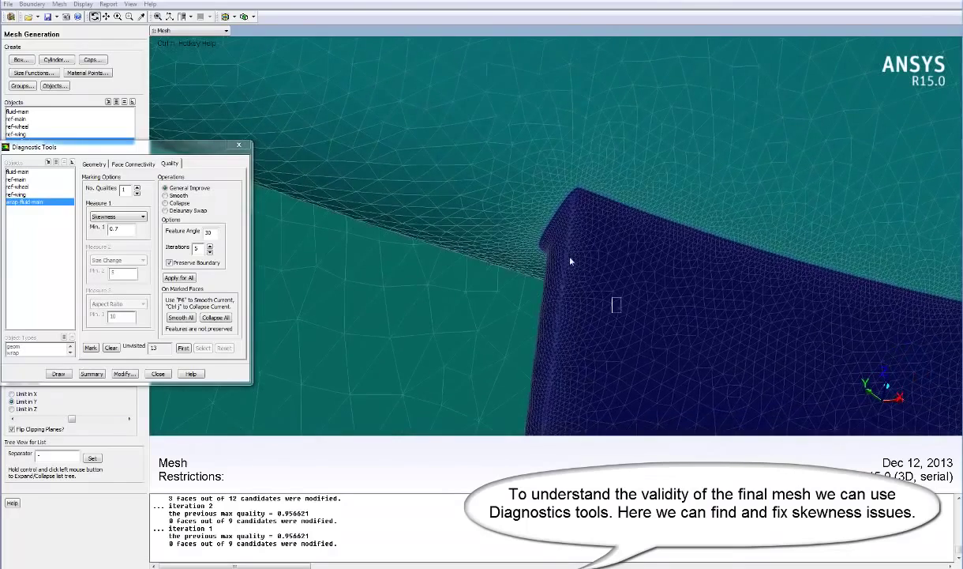
{"action": "middle_click_drag", "start_coordinate": [622, 313], "coordinate": [570, 261]}
{"action": "middle_click_drag", "start_coordinate": [650, 322], "coordinate": [545, 222]}
{"action": "middle_click_drag", "start_coordinate": [633, 302], "coordinate": [568, 228]}
Step: Switch the selection filter to zones and hide the front, top and rear outer faces of the flow domain
{"action": "right_click", "coordinate": [445, 177]}
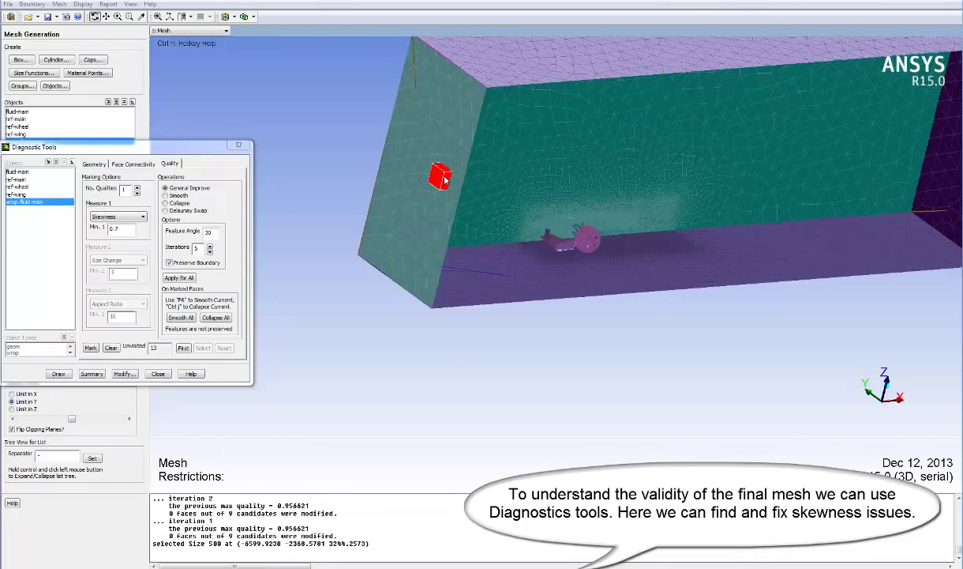
{"action": "key", "text": "F2"}
{"action": "key", "text": "ctrl+z"}
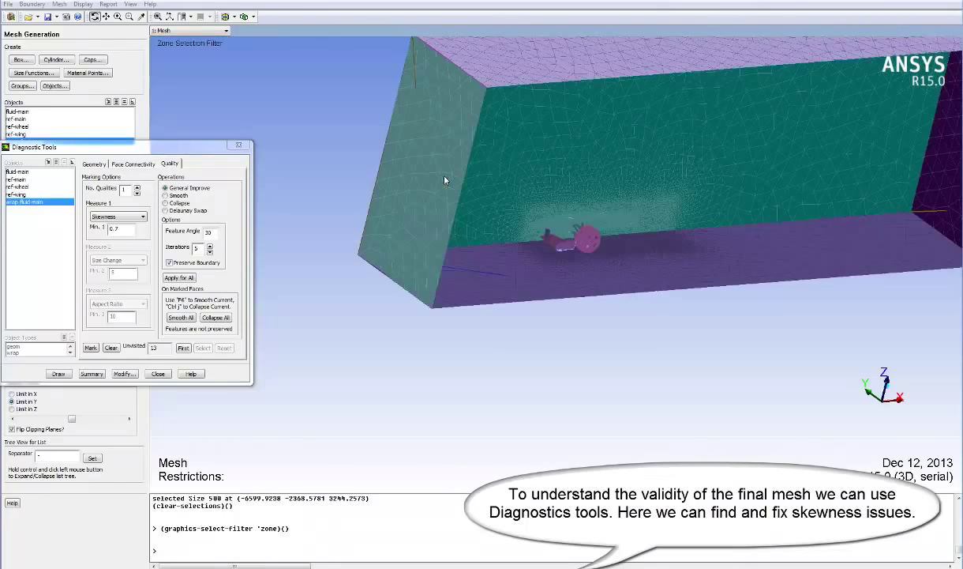
{"action": "right_click", "coordinate": [422, 164]}
{"action": "right_click", "coordinate": [549, 78]}
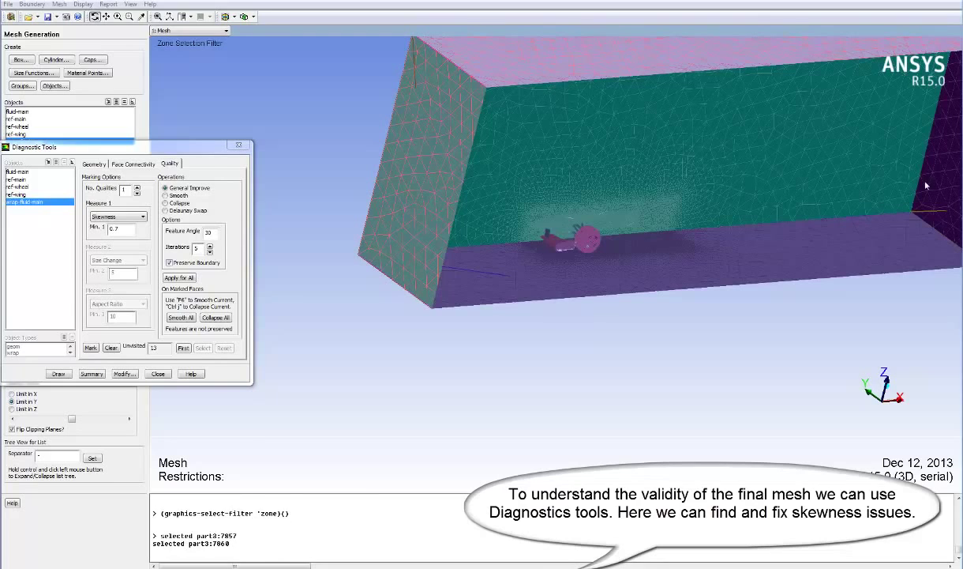
{"action": "right_click", "coordinate": [944, 203]}
{"action": "key", "text": "ctrl+h"}
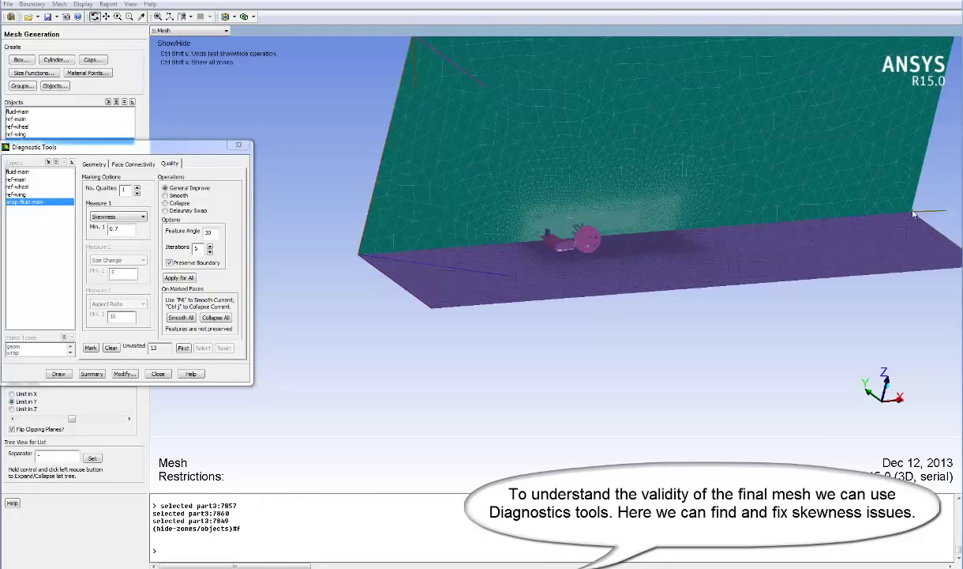
Step: Examine the mesh where the wheel meets the ground, and around the front wing and car nose
{"action": "middle_click_drag", "start_coordinate": [514, 189], "coordinate": [669, 261]}
{"action": "left_click_drag", "start_coordinate": [669, 260], "coordinate": [624, 406]}
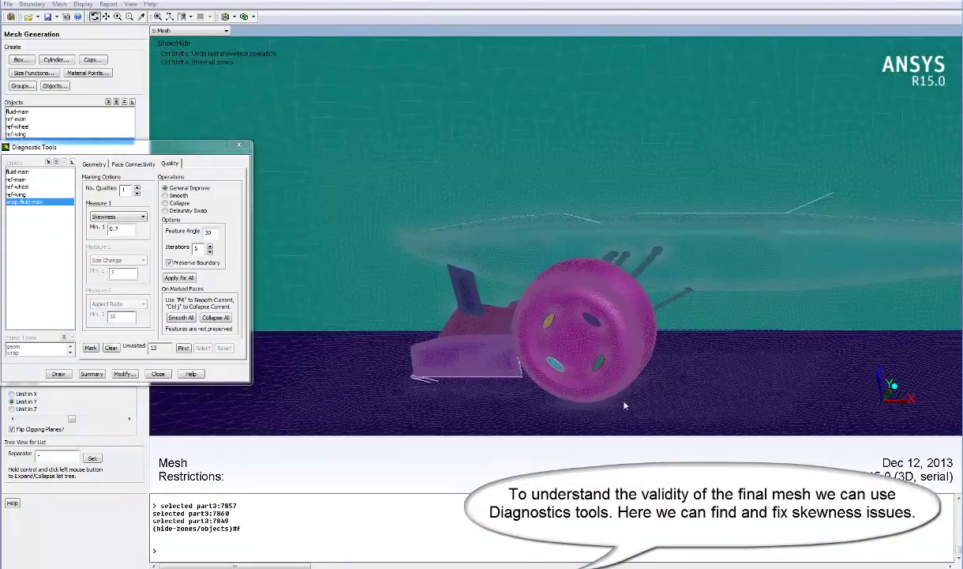
{"action": "middle_click_drag", "start_coordinate": [585, 415], "coordinate": [605, 413]}
{"action": "mouse_move", "coordinate": [569, 314]}
{"action": "left_mouse_down"}
{"action": "mouse_move", "coordinate": [514, 241]}
{"action": "mouse_move", "coordinate": [617, 207]}
{"action": "mouse_move", "coordinate": [584, 198]}
{"action": "left_mouse_up"}
{"action": "mouse_move", "coordinate": [471, 177]}
{"action": "middle_mouse_down"}
{"action": "mouse_move", "coordinate": [526, 251]}
{"action": "mouse_move", "coordinate": [591, 276]}
{"action": "middle_mouse_up"}
{"action": "middle_click_drag", "start_coordinate": [649, 295], "coordinate": [537, 201]}
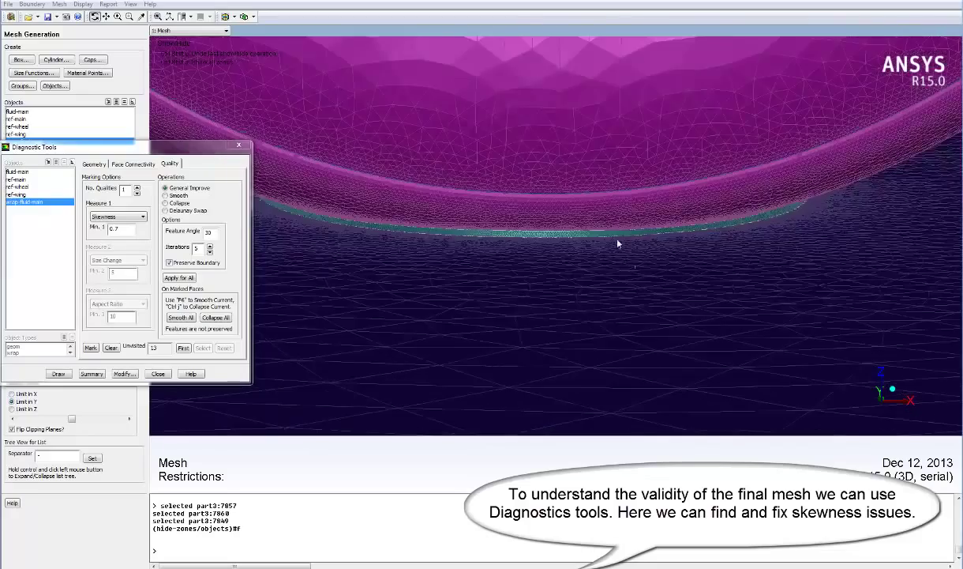
{"action": "middle_click_drag", "start_coordinate": [617, 239], "coordinate": [537, 182]}
{"action": "middle_click_drag", "start_coordinate": [605, 247], "coordinate": [419, 101]}
{"action": "left_click_drag", "start_coordinate": [424, 106], "coordinate": [503, 161]}
{"action": "left_click_drag", "start_coordinate": [510, 204], "coordinate": [490, 223]}
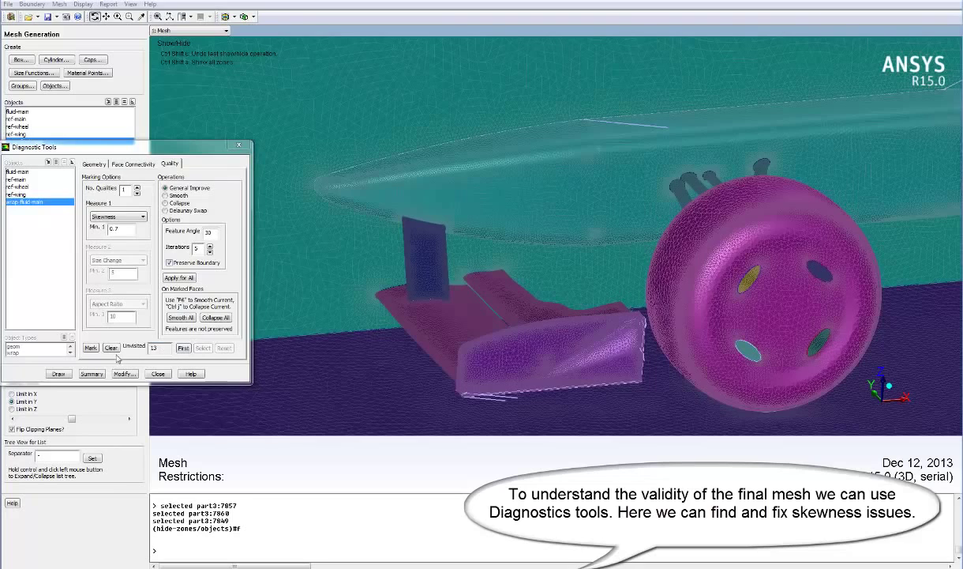
Step: Mark the wrap-fluid-main faces with skewness above 0.7 again and display the first marked group
{"action": "left_click", "coordinate": [183, 348]}
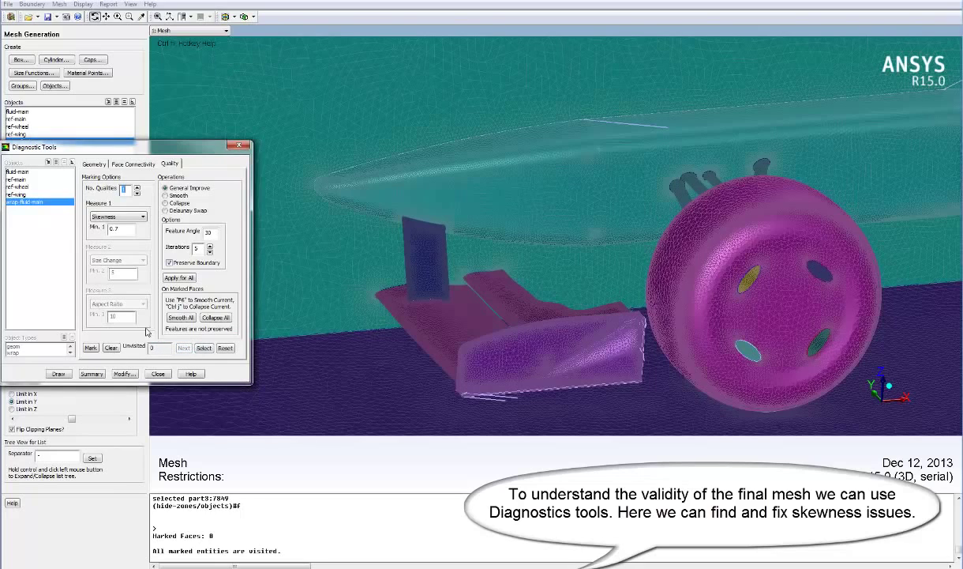
{"action": "left_click", "coordinate": [91, 348]}
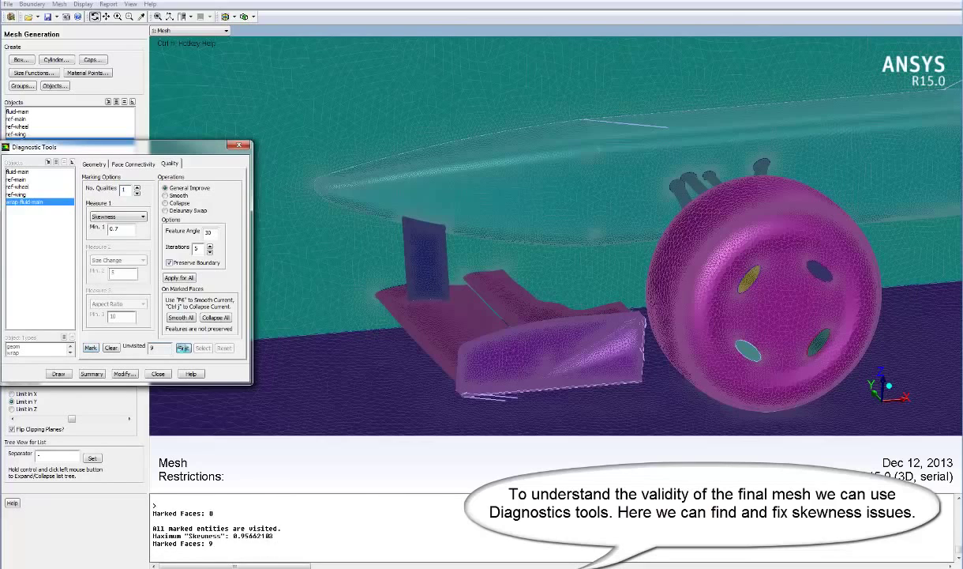
{"action": "left_click", "coordinate": [182, 348]}
{"action": "left_click_drag", "start_coordinate": [586, 229], "coordinate": [504, 156]}
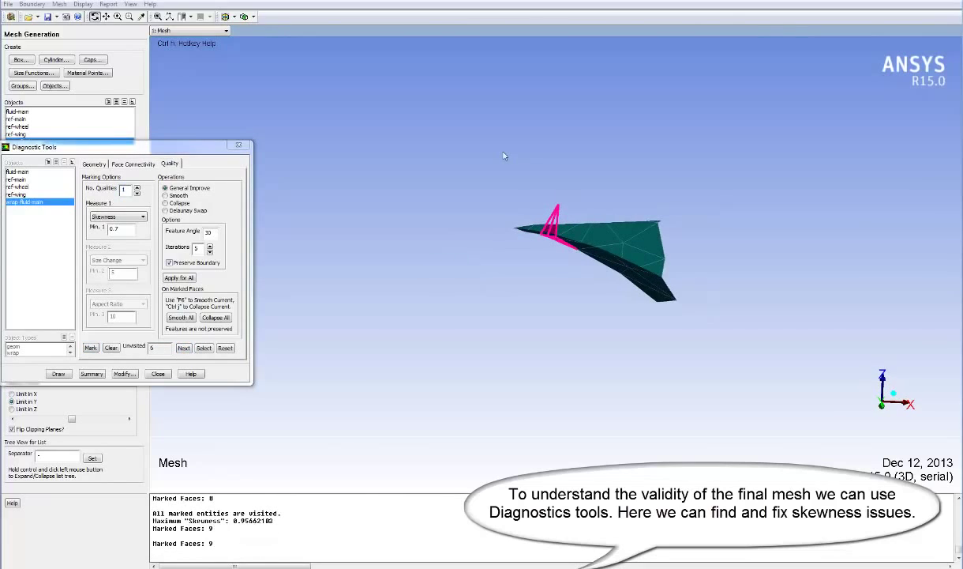
Step: Expand the displayed region around the marked faces and inspect the neighbouring mesh from several sides
{"action": "scroll", "coordinate": [513, 192], "scroll_direction": "up", "scroll_amount": 5}
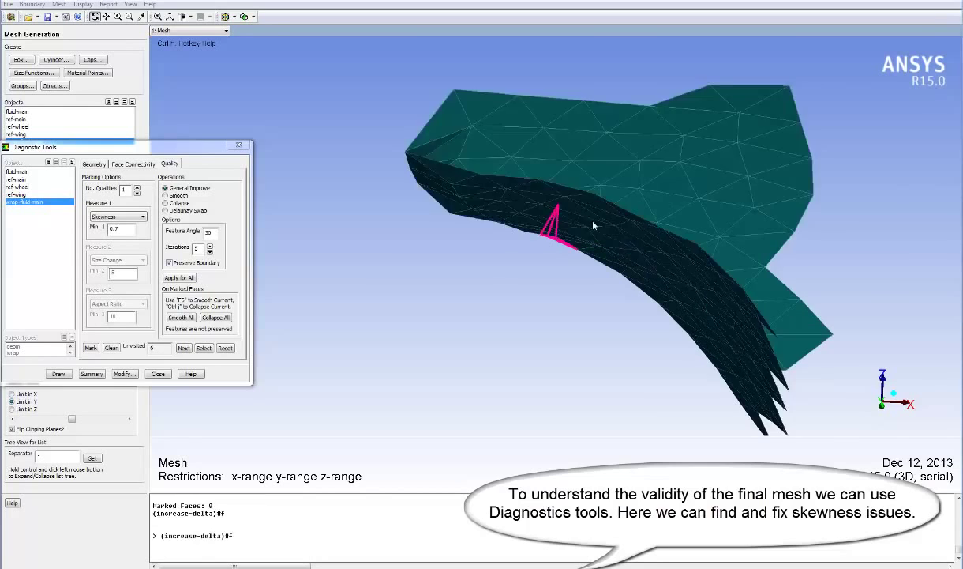
{"action": "scroll", "coordinate": [599, 224], "scroll_direction": "up", "scroll_amount": 5}
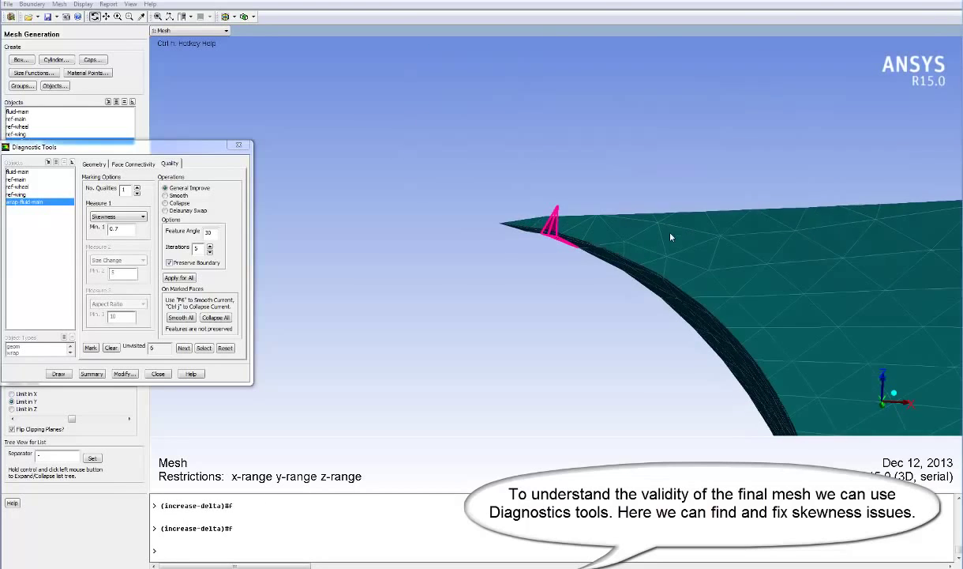
{"action": "left_click_drag", "start_coordinate": [510, 263], "coordinate": [682, 291]}
{"action": "middle_click_drag", "start_coordinate": [683, 292], "coordinate": [503, 174]}
{"action": "left_click_drag", "start_coordinate": [616, 269], "coordinate": [599, 233]}
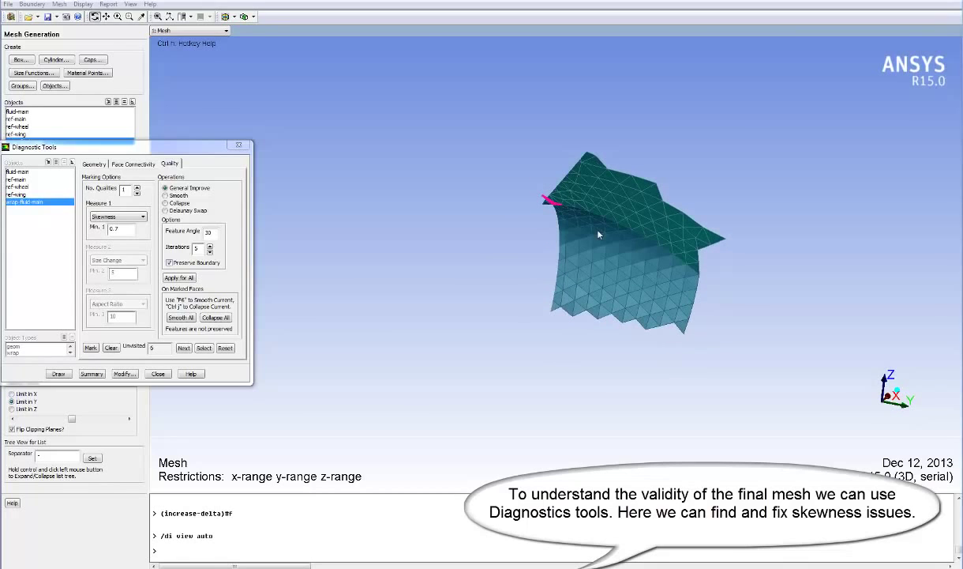
Step: Turn off the flipped clipping and remove the clipping planes from the view of the marked faces
{"action": "left_click", "coordinate": [35, 430]}
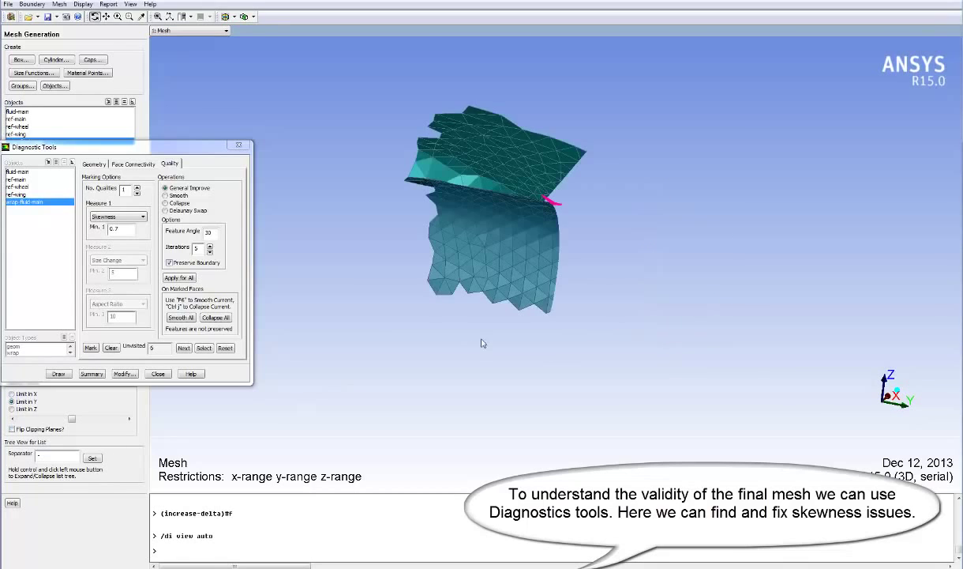
{"action": "left_click_drag", "start_coordinate": [483, 343], "coordinate": [541, 279]}
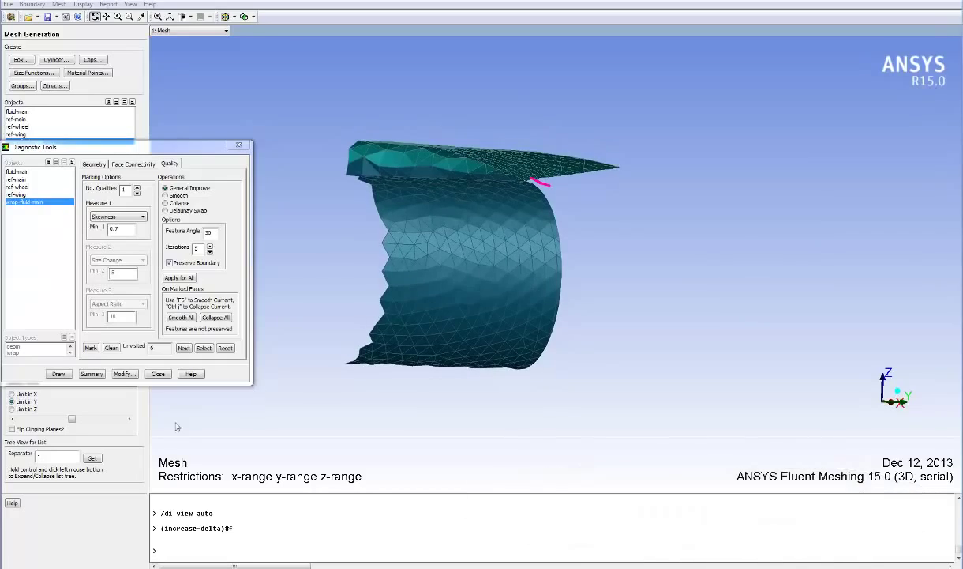
{"action": "left_click_drag", "start_coordinate": [94, 146], "coordinate": [110, 120]}
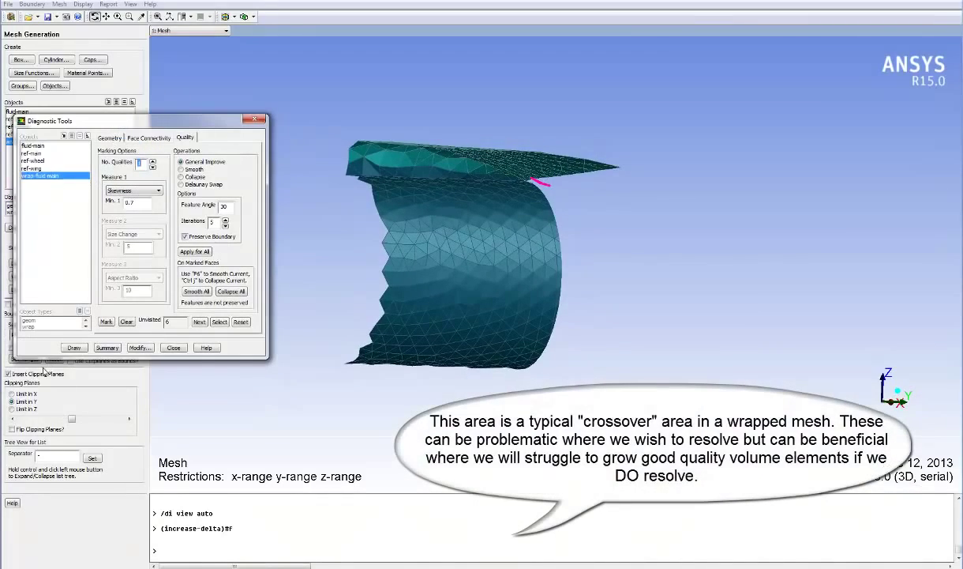
{"action": "left_click", "coordinate": [45, 374]}
{"action": "mouse_move", "coordinate": [523, 259]}
{"action": "left_mouse_down"}
{"action": "mouse_move", "coordinate": [558, 231]}
{"action": "mouse_move", "coordinate": [487, 201]}
{"action": "mouse_move", "coordinate": [538, 263]}
{"action": "left_mouse_up"}
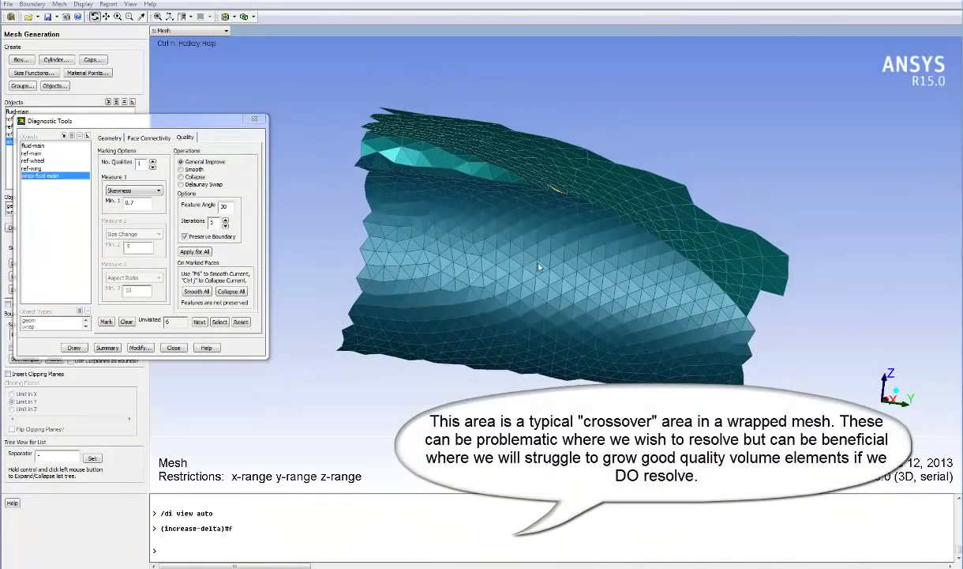
Step: Expand the displayed region further and examine the crossover area around the marked faces where the suspension arm meets the car body
{"action": "key", "text": "ctrl+Up"}
{"action": "scroll", "coordinate": [477, 215], "scroll_direction": "down", "scroll_amount": 4}
{"action": "left_click_drag", "start_coordinate": [509, 223], "coordinate": [441, 217]}
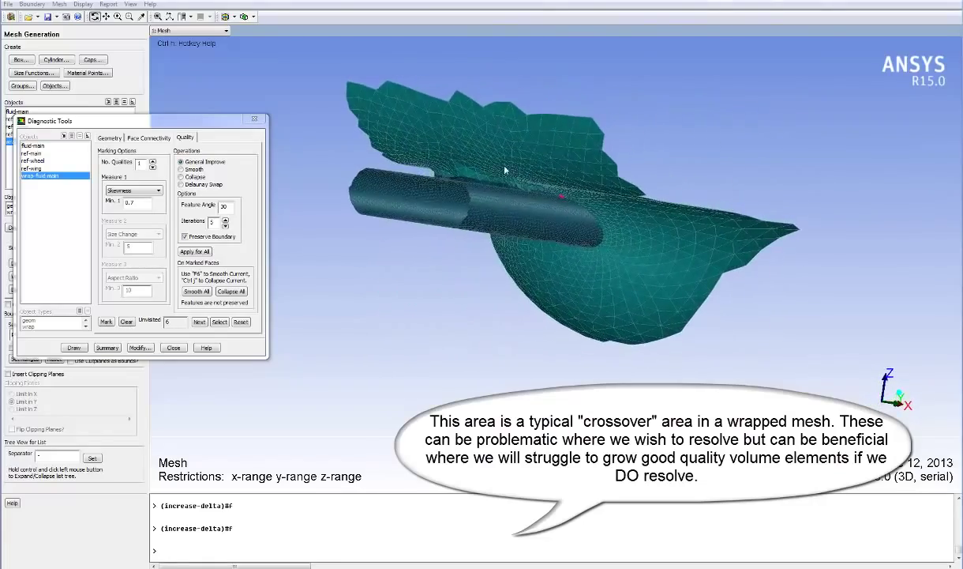
{"action": "middle_click_drag", "start_coordinate": [481, 160], "coordinate": [539, 211]}
{"action": "left_click_drag", "start_coordinate": [624, 216], "coordinate": [560, 346]}
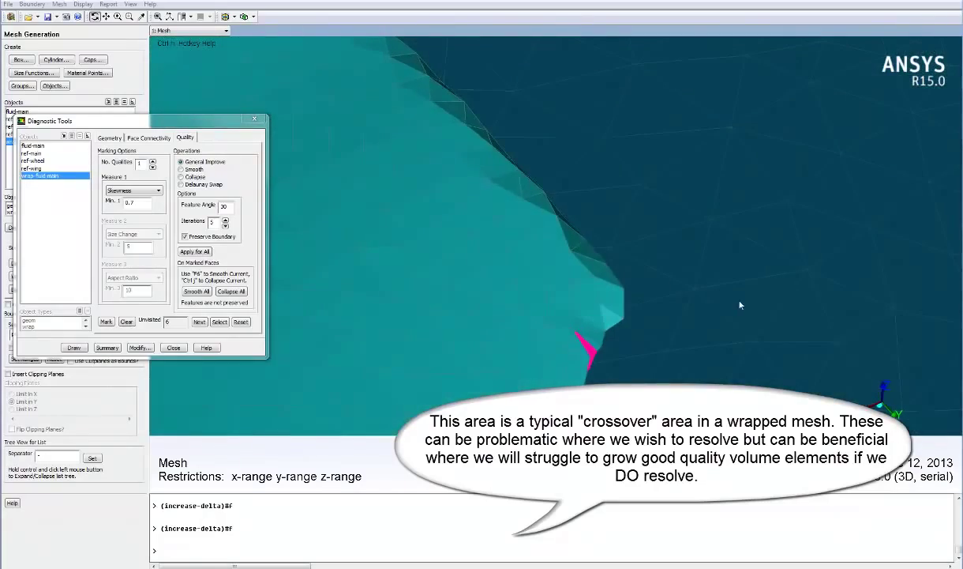
{"action": "left_click_drag", "start_coordinate": [740, 303], "coordinate": [503, 308]}
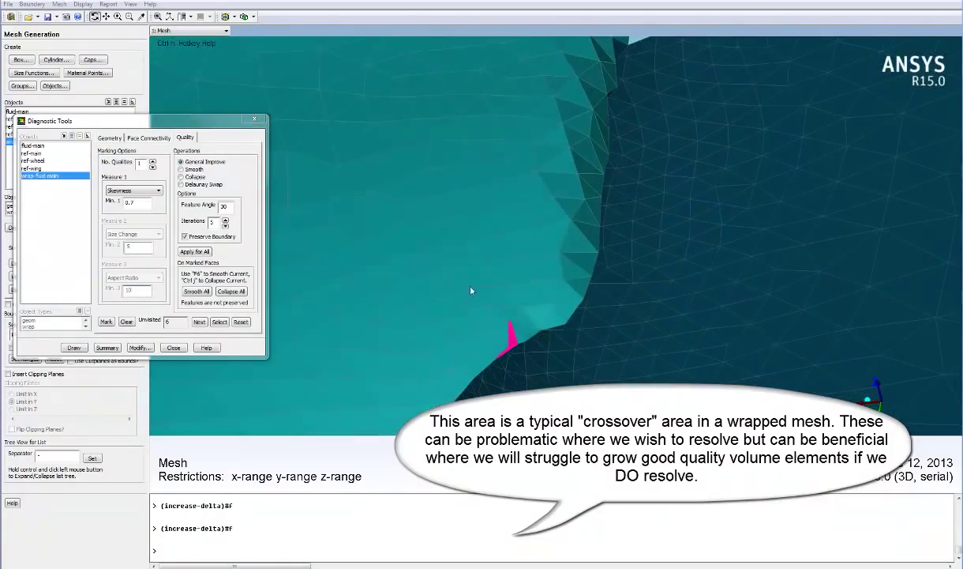
{"action": "middle_click_drag", "start_coordinate": [470, 287], "coordinate": [546, 377]}
{"action": "middle_click", "coordinate": [560, 287]}
{"action": "mouse_move", "coordinate": [591, 305]}
{"action": "left_mouse_down"}
{"action": "mouse_move", "coordinate": [455, 164]}
{"action": "mouse_move", "coordinate": [530, 266]}
{"action": "mouse_move", "coordinate": [712, 293]}
{"action": "mouse_move", "coordinate": [570, 253]}
{"action": "mouse_move", "coordinate": [590, 342]}
{"action": "mouse_move", "coordinate": [506, 261]}
{"action": "left_mouse_up"}
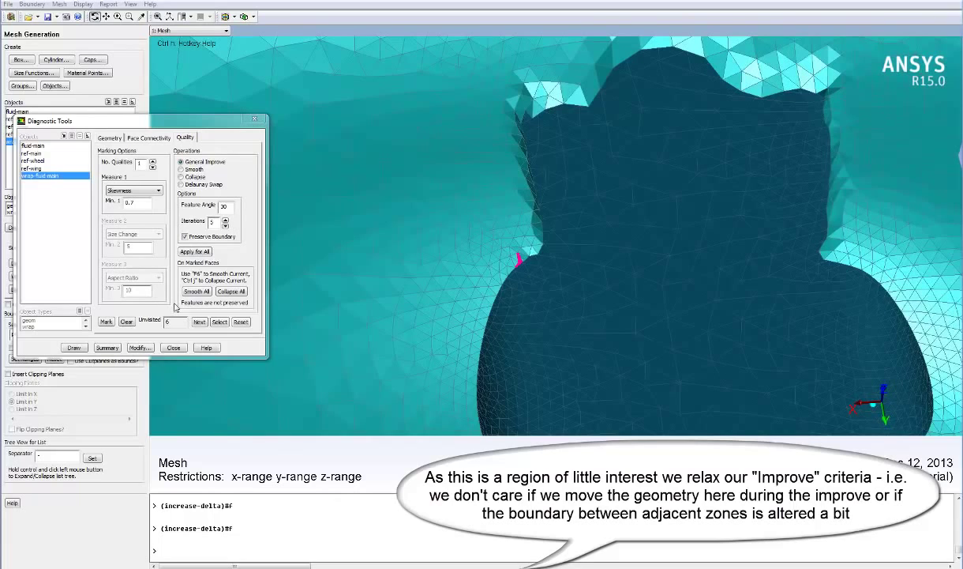
Step: Set the feature angle to 90, disable boundary preservation and apply General Improve to all of wrap-fluid-main
{"action": "double_click", "coordinate": [224, 206]}
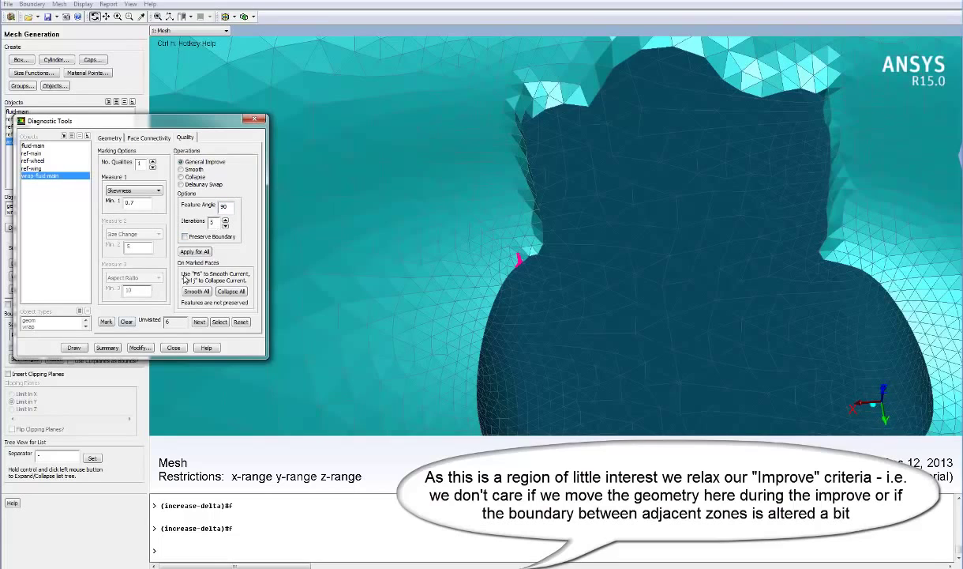
{"action": "left_click", "coordinate": [196, 254]}
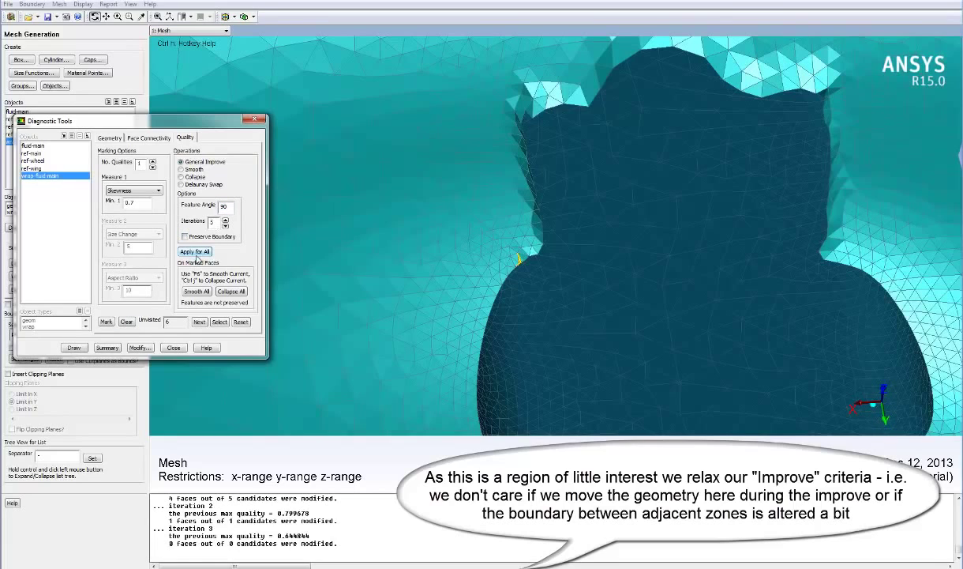
Step: Redraw the improved region of wrap-fluid-main, inspect it from several sides and close the diagnostic tools
{"action": "left_click", "coordinate": [75, 348]}
{"action": "middle_click_drag", "start_coordinate": [418, 246], "coordinate": [581, 310]}
{"action": "middle_click_drag", "start_coordinate": [585, 267], "coordinate": [517, 210]}
{"action": "middle_click_drag", "start_coordinate": [562, 294], "coordinate": [489, 222]}
{"action": "left_click_drag", "start_coordinate": [490, 222], "coordinate": [655, 265]}
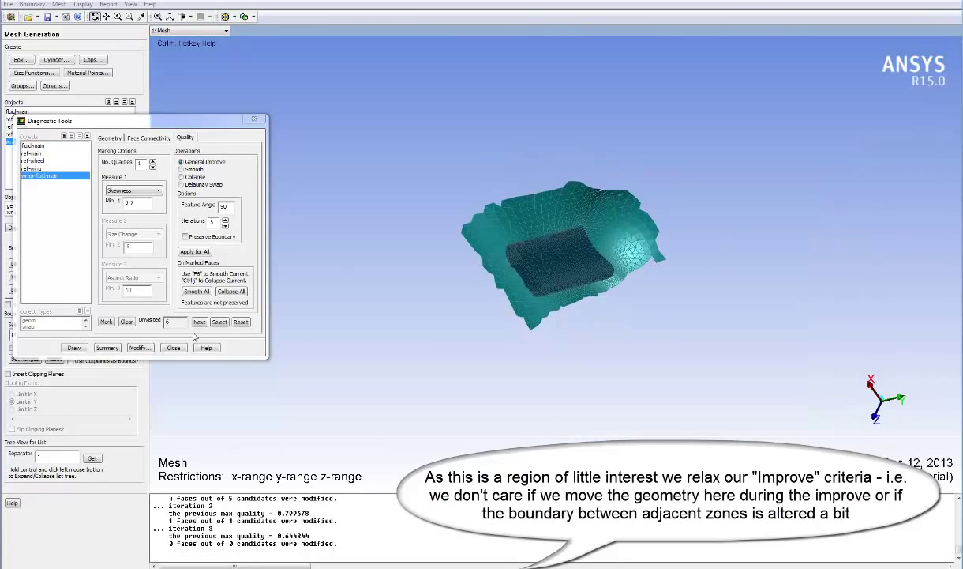
{"action": "left_click", "coordinate": [253, 118]}
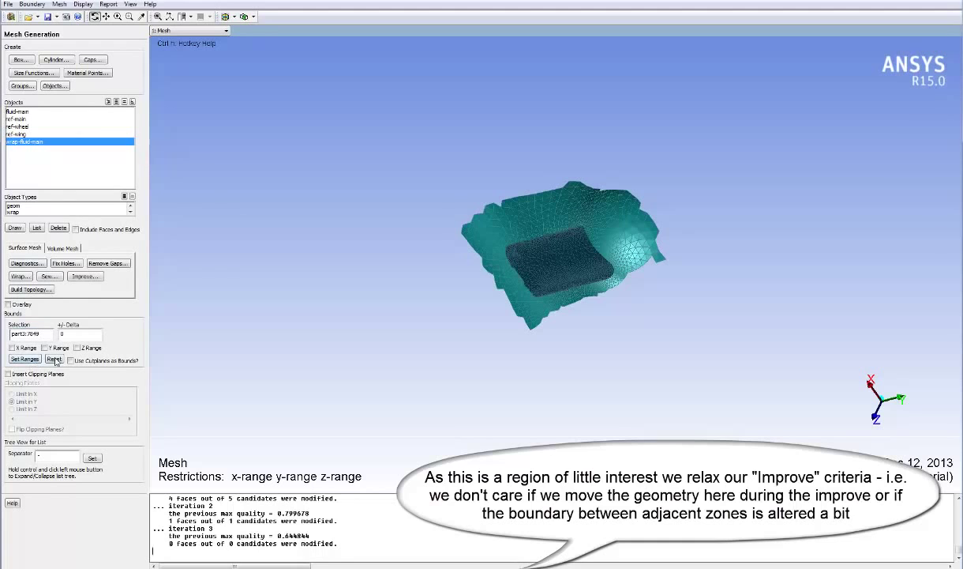
Step: Reset the display bounds and draw the complete wrap-fluid-main object, fitting the whole domain in view
{"action": "left_click", "coordinate": [16, 228]}
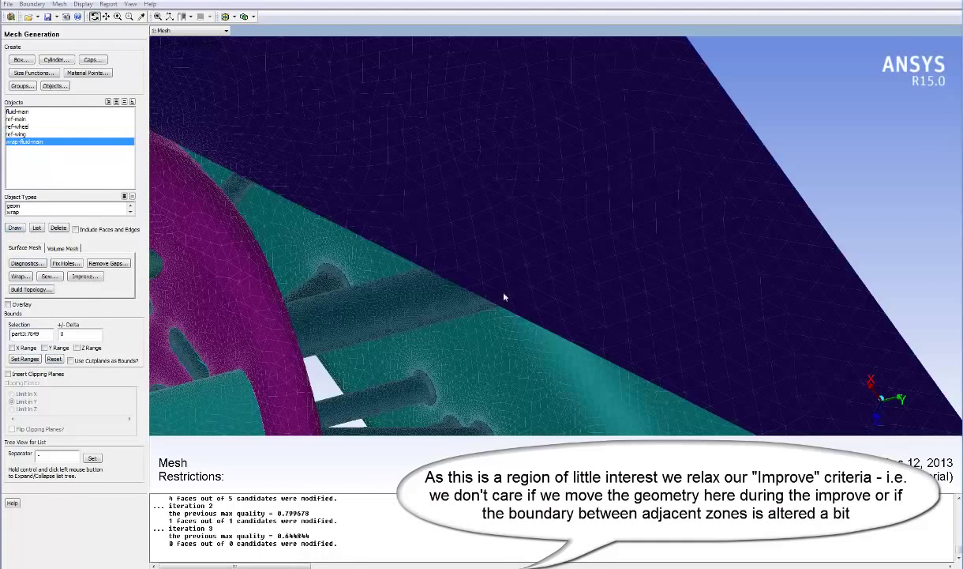
{"action": "left_click_drag", "start_coordinate": [503, 295], "coordinate": [284, 242]}
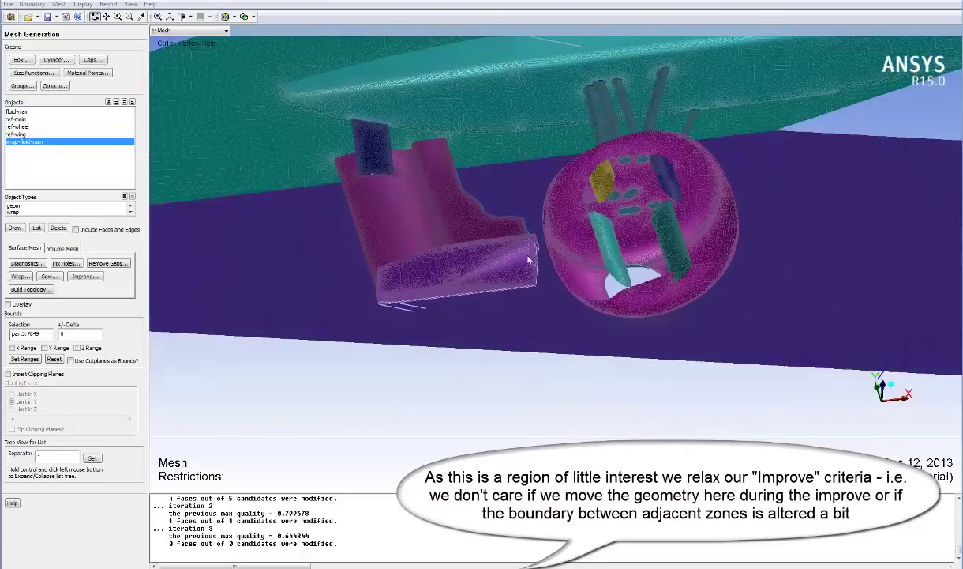
{"action": "key", "text": "ctrl+a"}
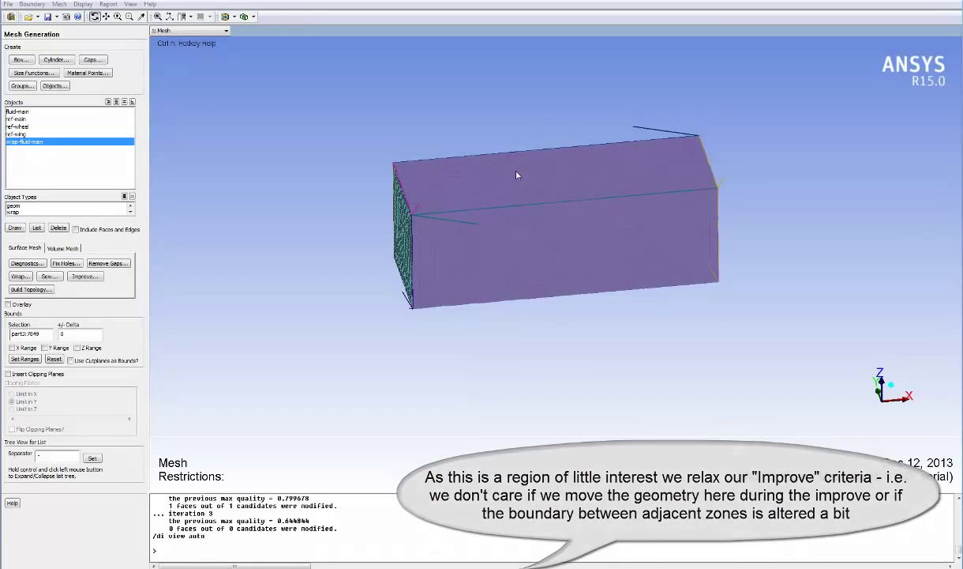
Step: Using the zone selection filter, hide the outer domain zone covering the top and near side, plus both end zones
{"action": "key", "text": "ctrl+z"}
{"action": "right_click", "coordinate": [506, 195]}
{"action": "right_click", "coordinate": [532, 254]}
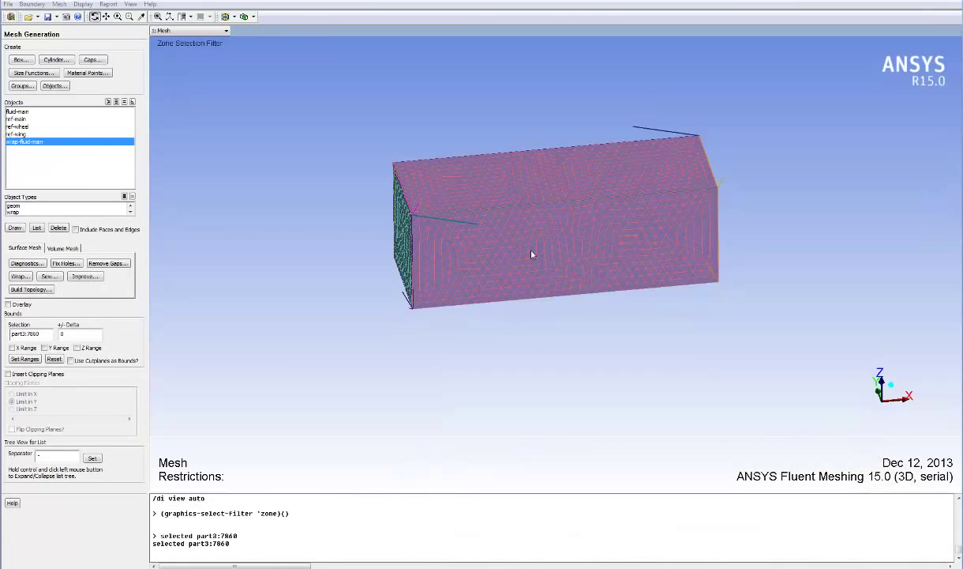
{"action": "key", "text": "ctrl+shift+h"}
{"action": "right_click", "coordinate": [404, 229]}
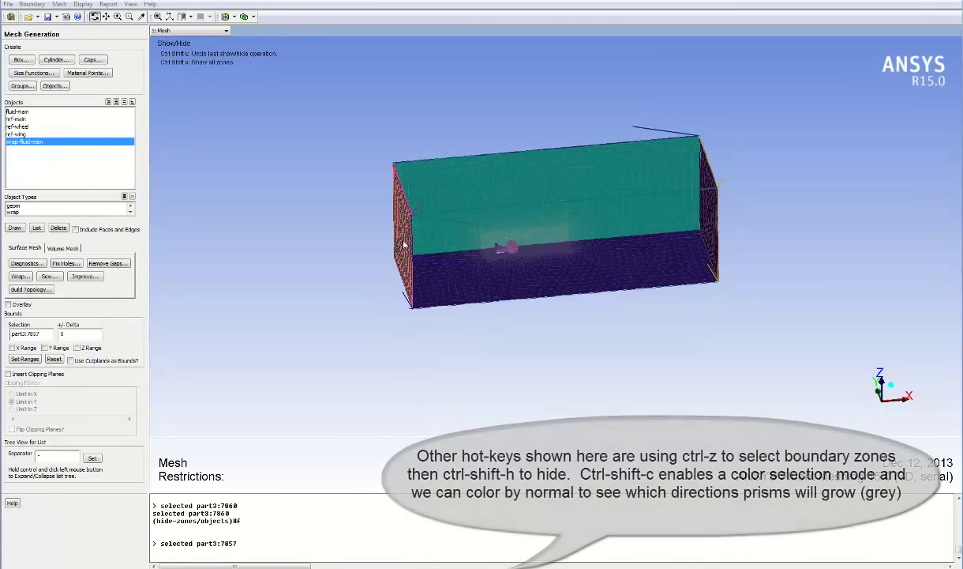
{"action": "right_click", "coordinate": [709, 229]}
{"action": "key", "text": "ctrl+shift+h"}
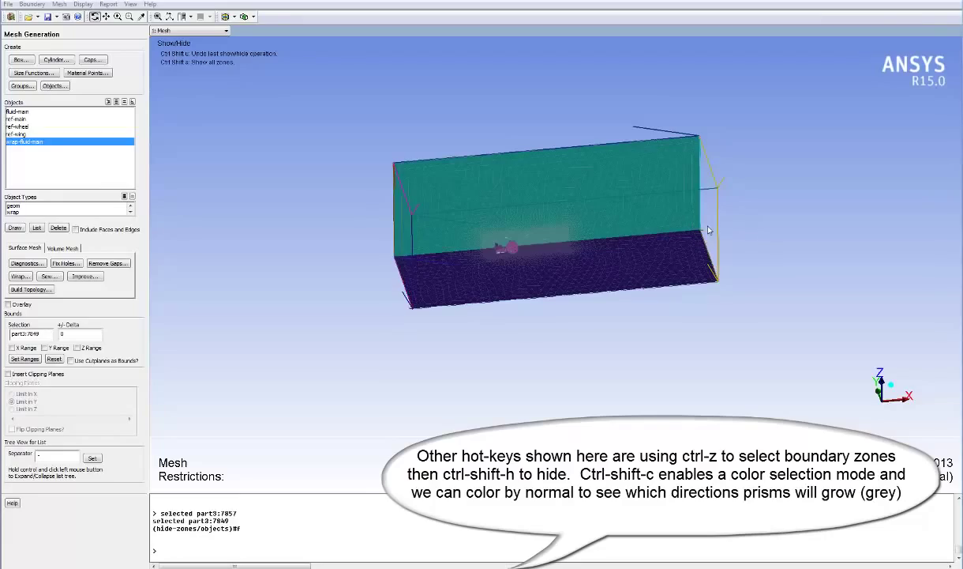
Step: Color the displayed wrap zones by normals, examine the car's prism growth directions and exit the color options mode
{"action": "middle_click_drag", "start_coordinate": [472, 225], "coordinate": [544, 258]}
{"action": "left_click_drag", "start_coordinate": [669, 266], "coordinate": [698, 237]}
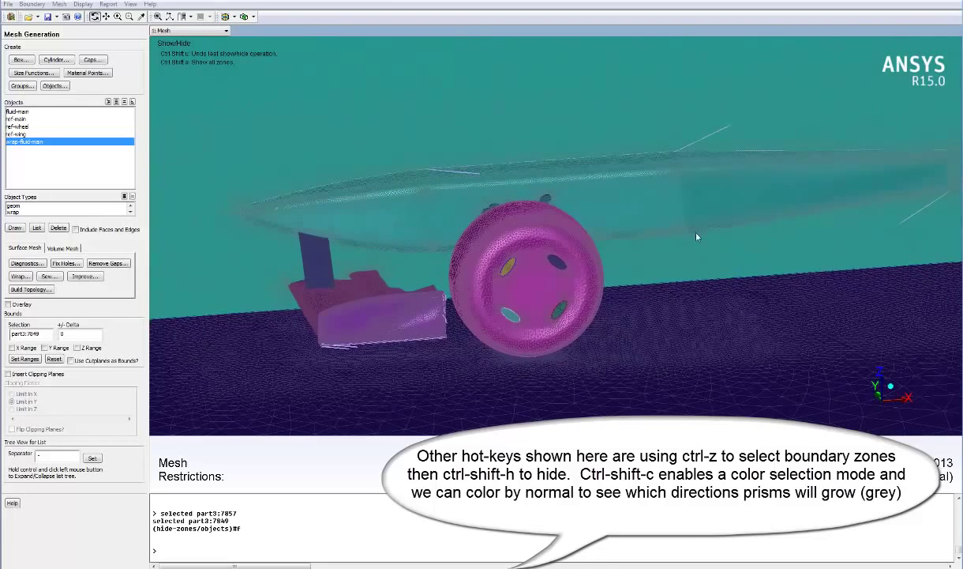
{"action": "key", "text": "ctrl+shift+c"}
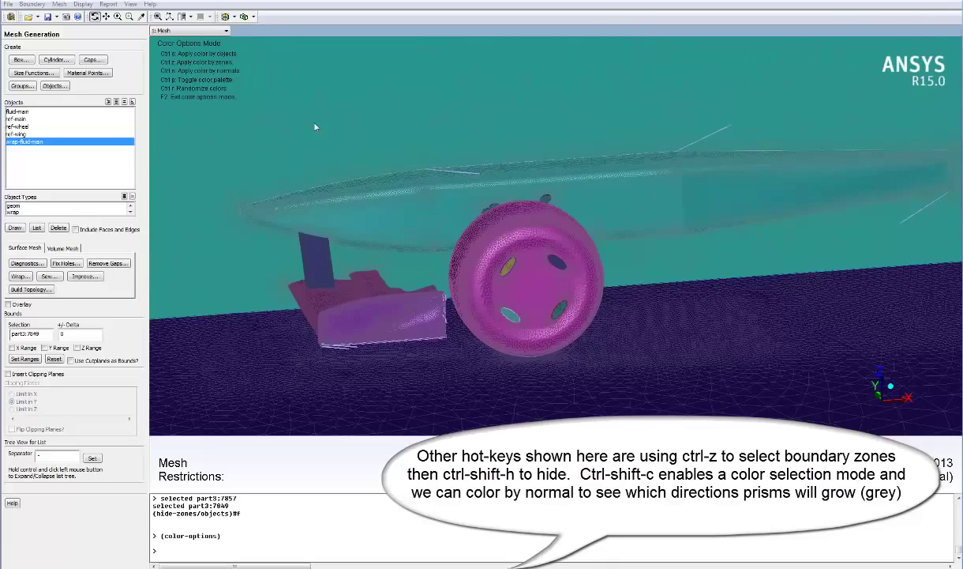
{"action": "key", "text": "ctrl+n"}
{"action": "left_click_drag", "start_coordinate": [463, 204], "coordinate": [443, 221]}
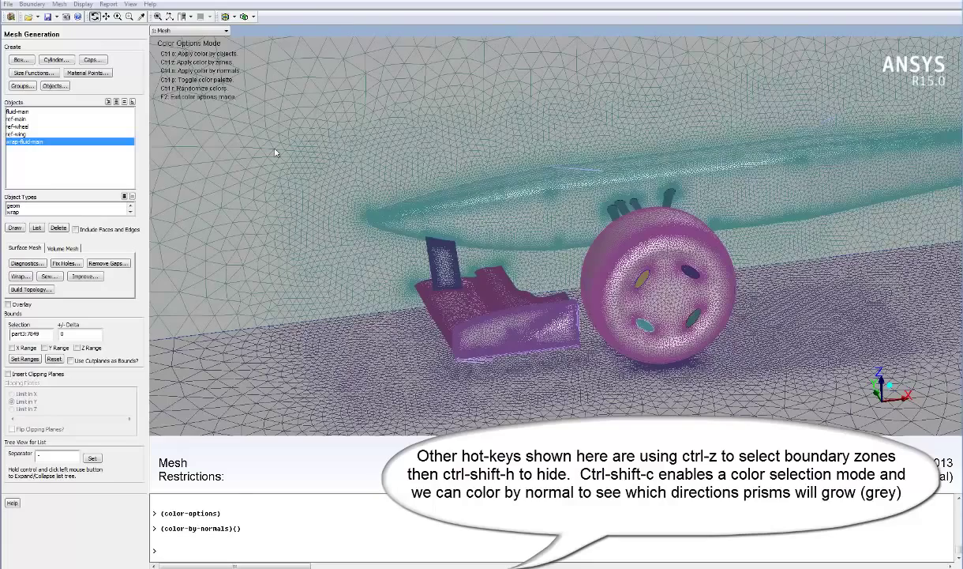
{"action": "key", "text": "F2"}
{"action": "left_click_drag", "start_coordinate": [296, 166], "coordinate": [645, 246]}
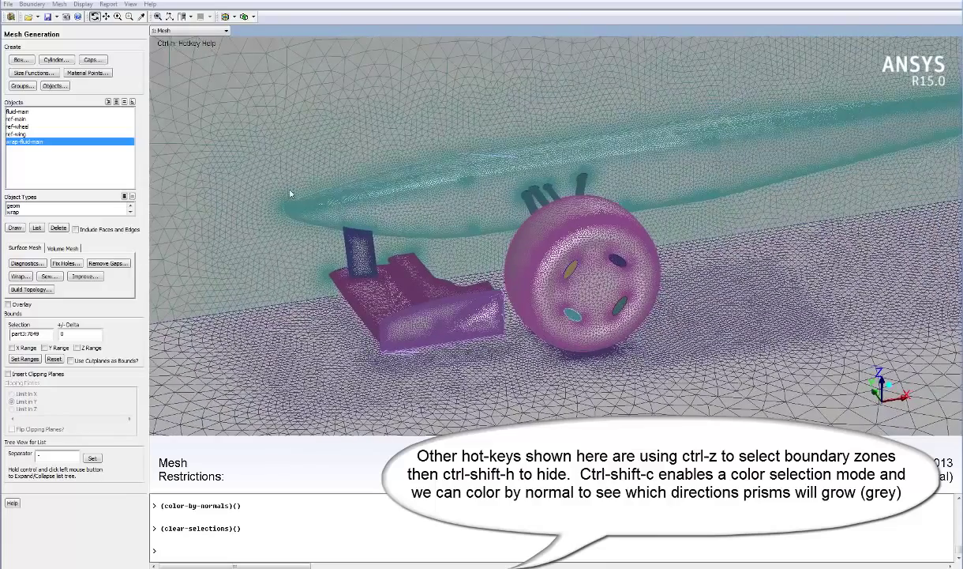